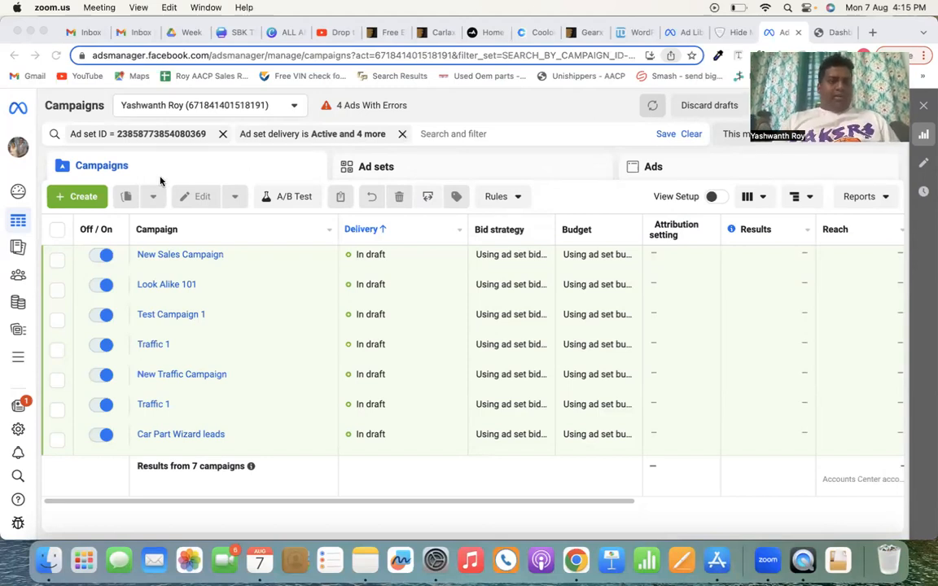
- Open the ad account's Audiences page from the list of all tools
{"action": "left_click", "coordinate": [10, 203]}
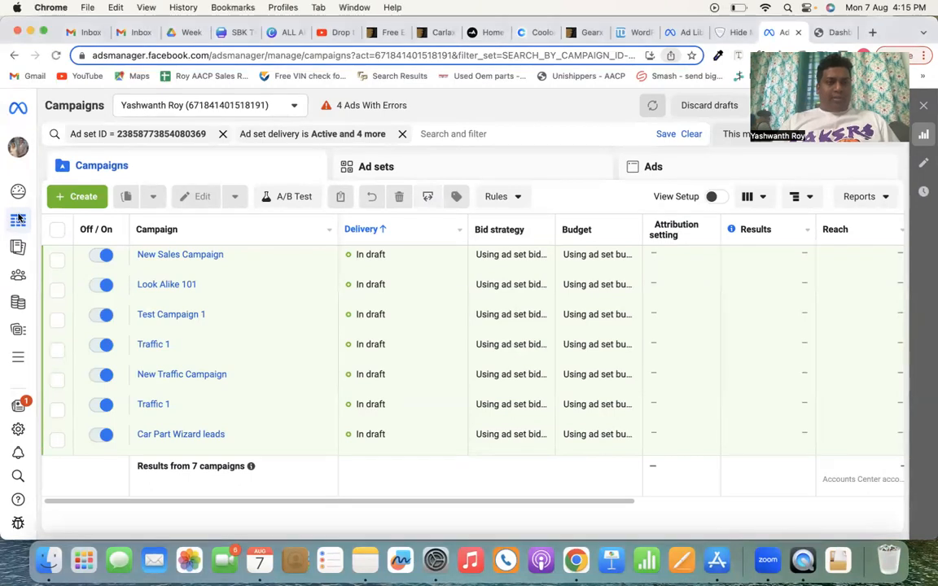
{"action": "left_click", "coordinate": [21, 119]}
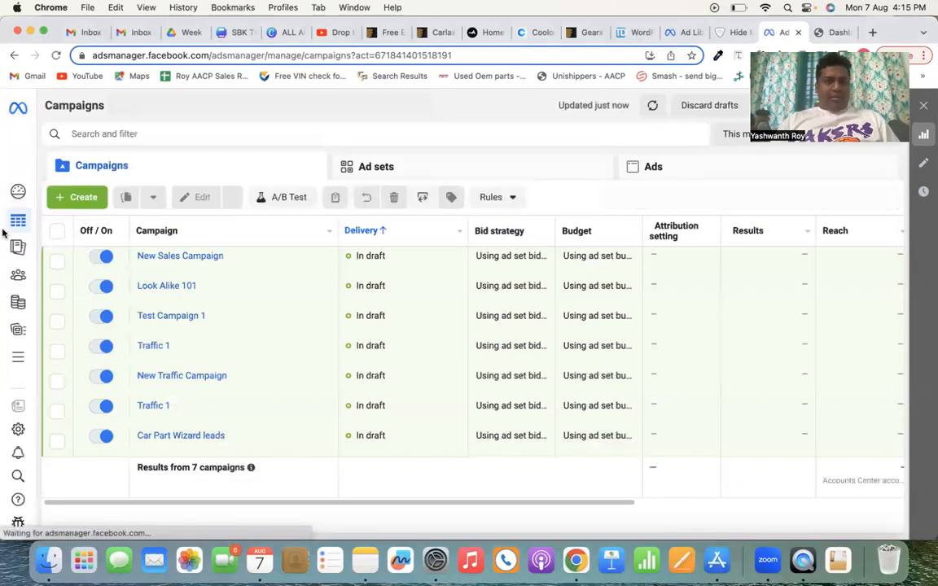
{"action": "mouse_move", "coordinate": [14, 219]}
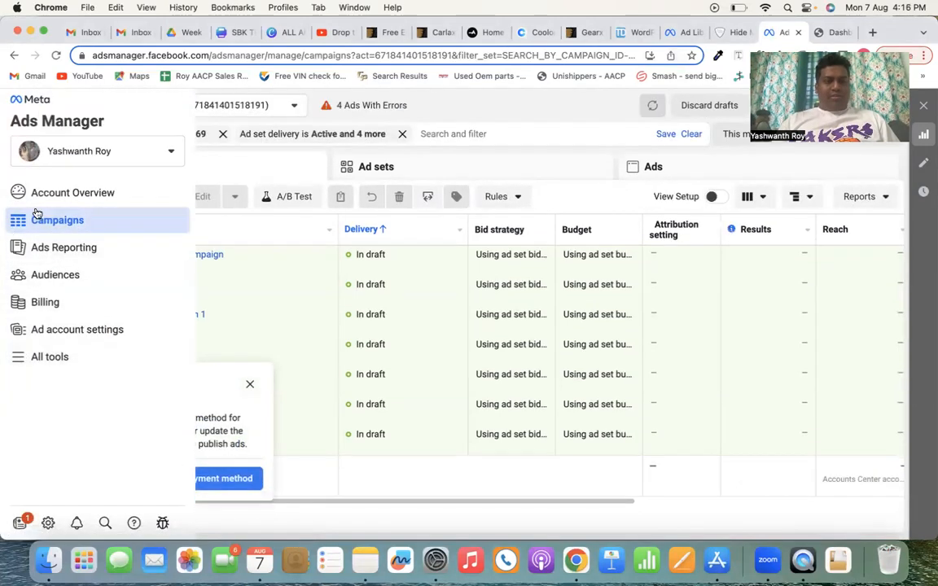
{"action": "left_click", "coordinate": [59, 358]}
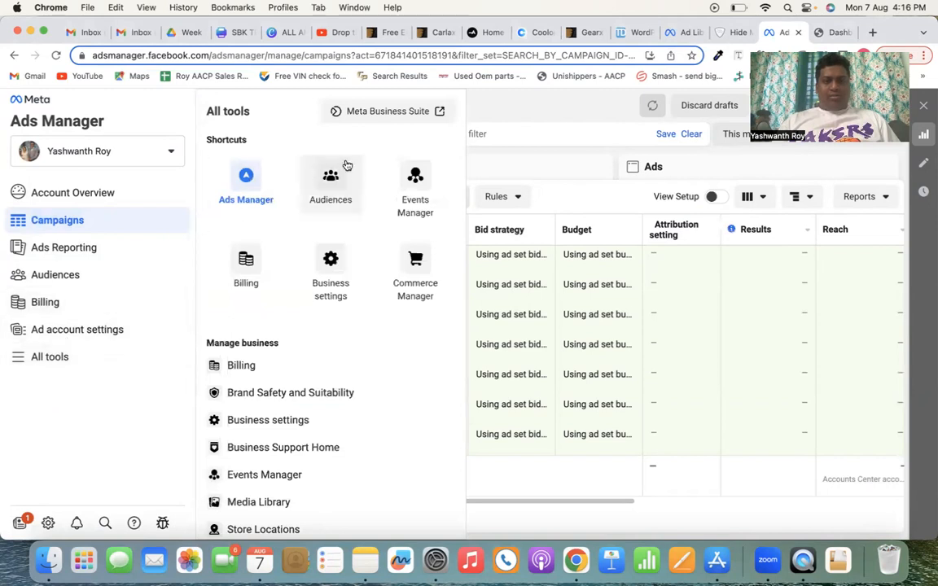
{"action": "left_click", "coordinate": [333, 176]}
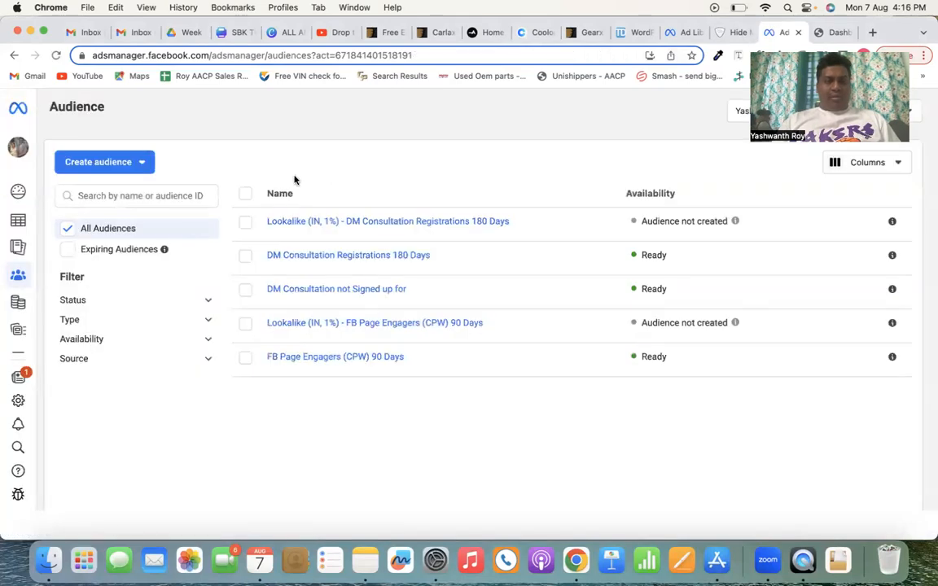
- Start creating a custom audience with Website as its source
{"action": "left_click", "coordinate": [143, 166]}
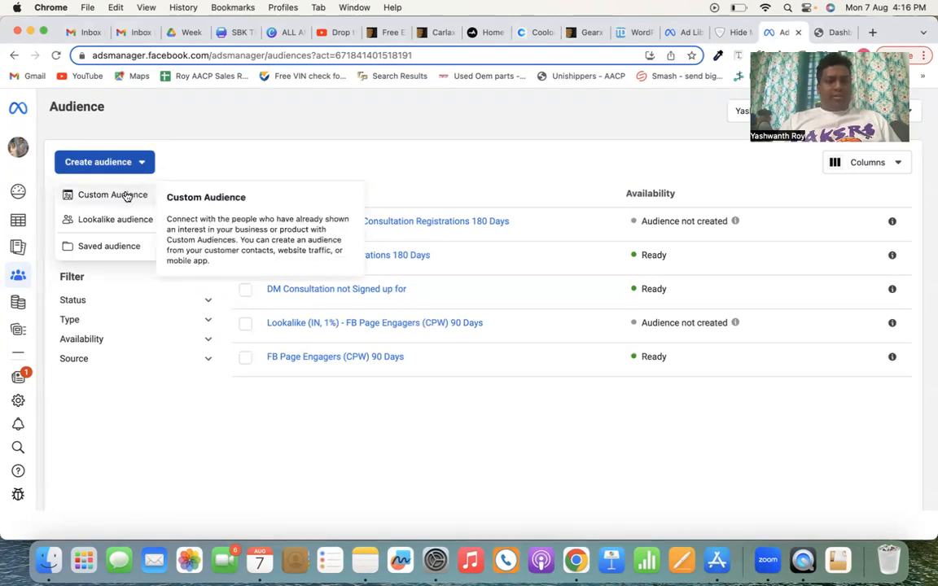
{"action": "left_click", "coordinate": [126, 197]}
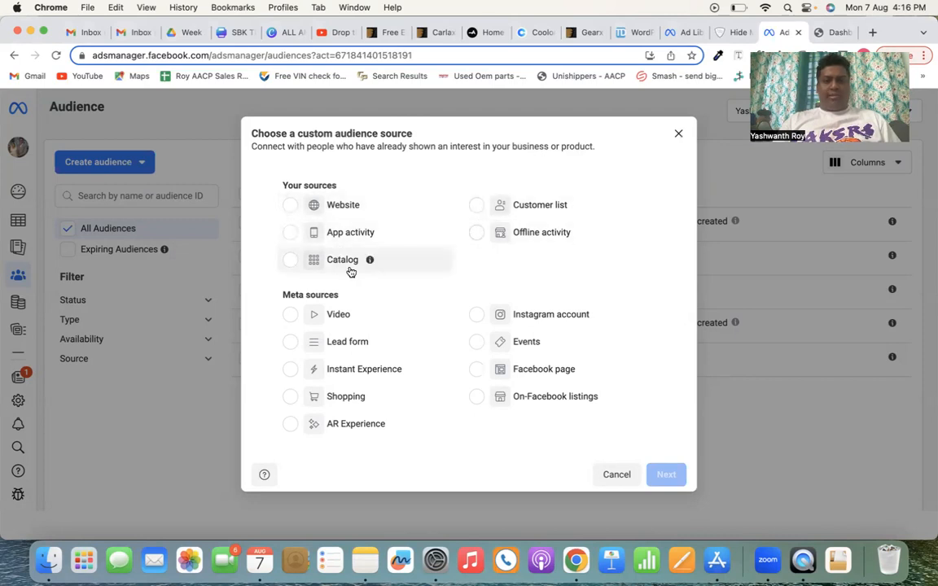
{"action": "left_click", "coordinate": [291, 206]}
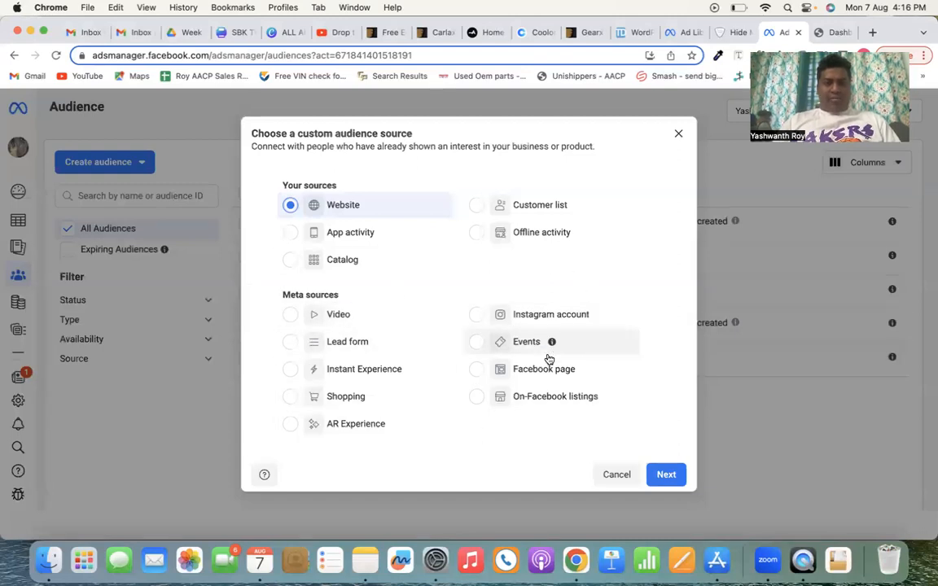
{"action": "left_click", "coordinate": [664, 483]}
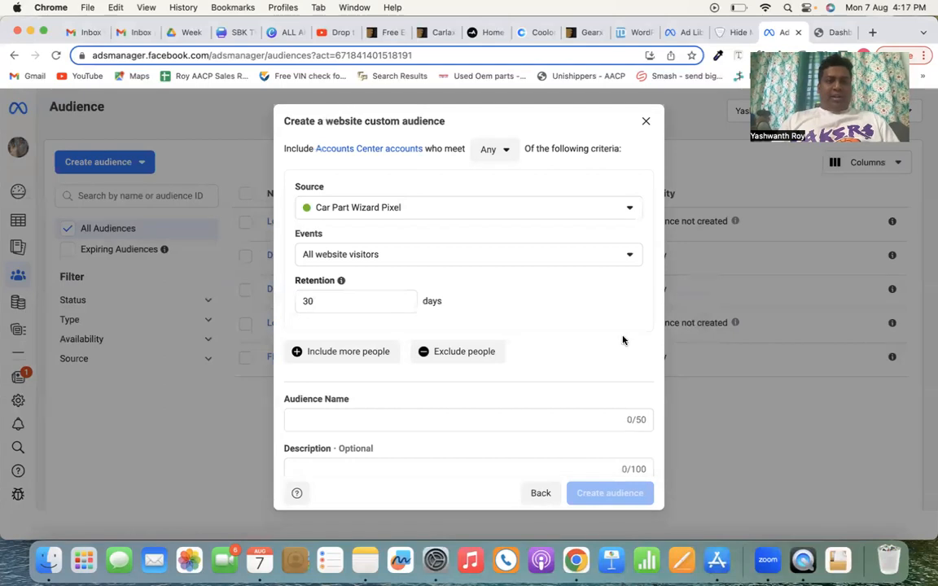
- Keep Car Part Wizard Pixel as the source and set the included event to People who visited specific web pages
{"action": "left_click", "coordinate": [566, 211]}
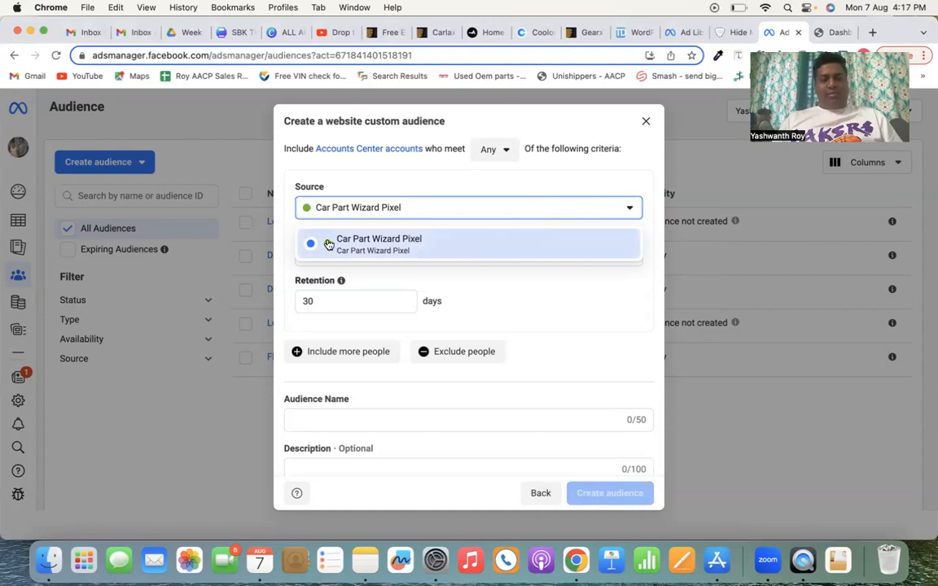
{"action": "left_click", "coordinate": [467, 251]}
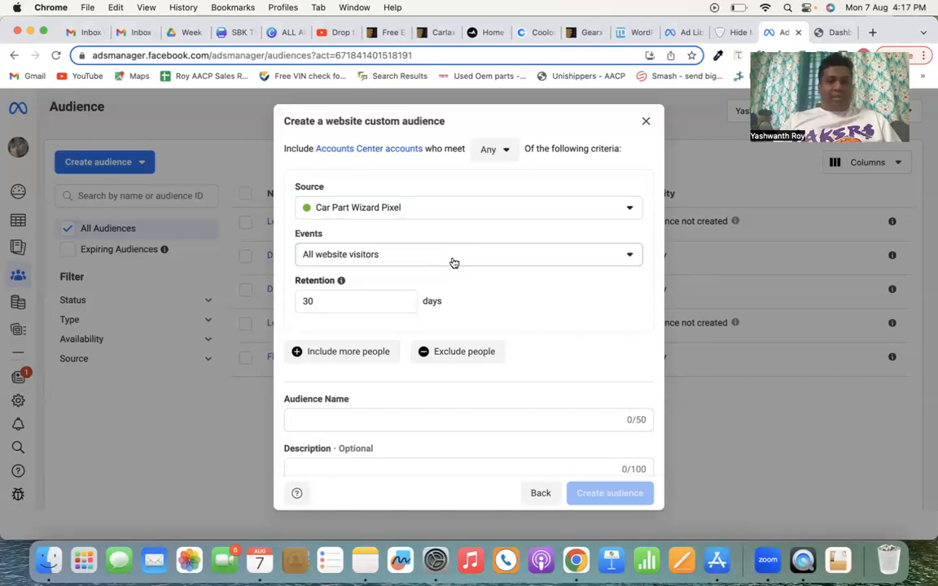
{"action": "left_click", "coordinate": [454, 263]}
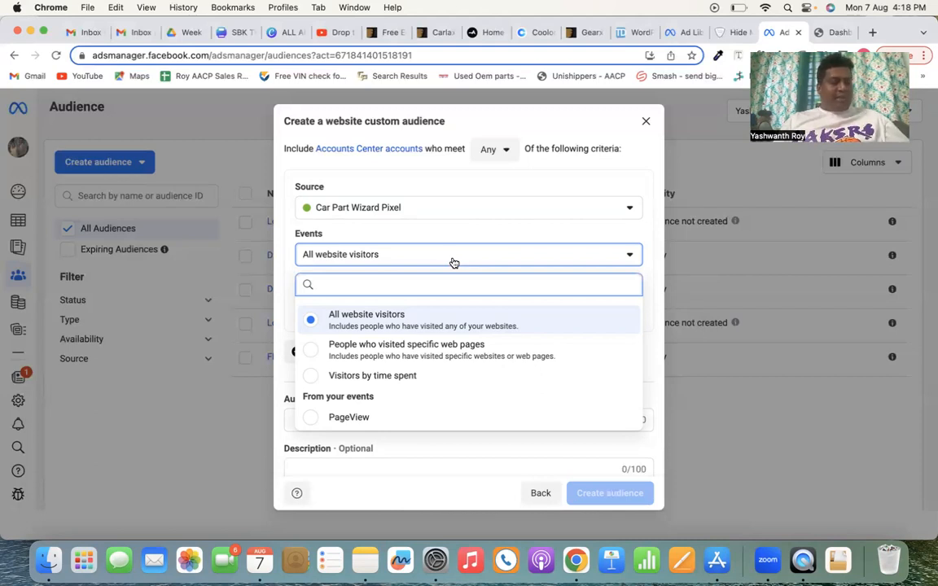
{"action": "left_click", "coordinate": [417, 355]}
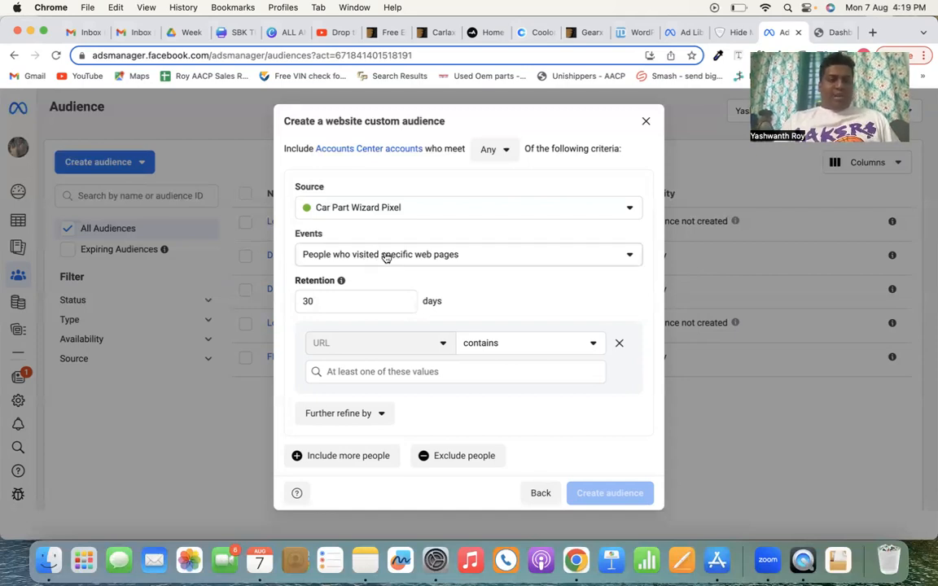
- Set the retention of the included visitors to 90 days
{"action": "left_click", "coordinate": [362, 301]}
{"action": "double_click", "coordinate": [361, 301]}
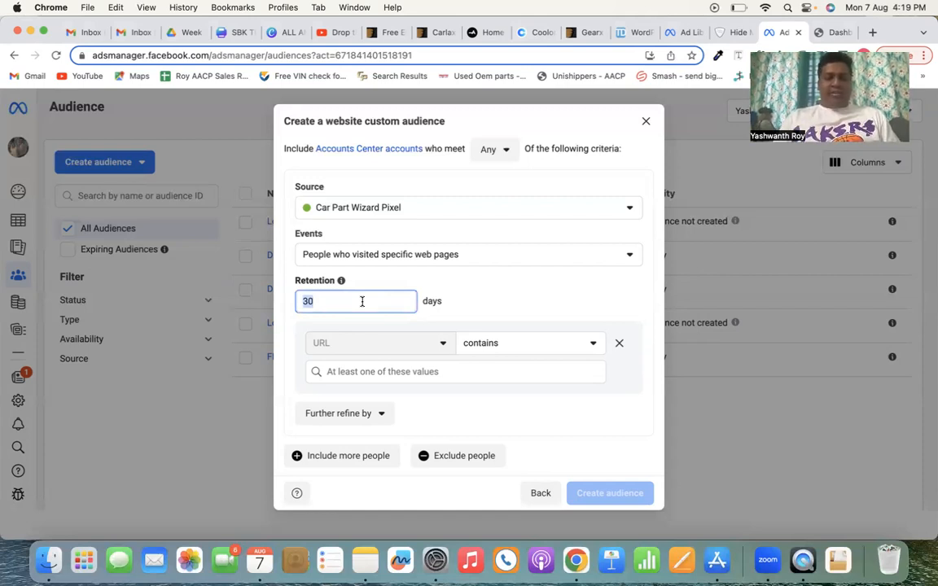
{"action": "type", "text": "90"}
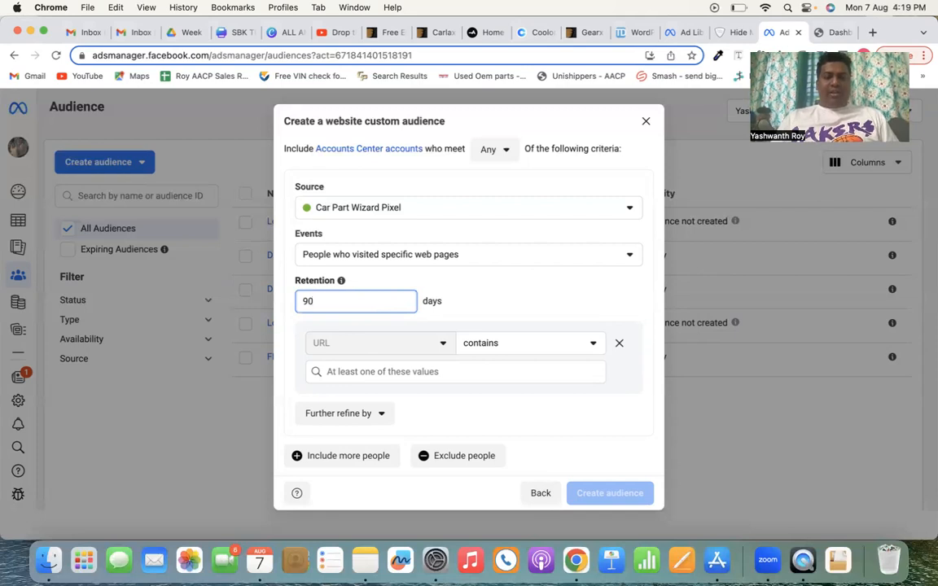
{"action": "key", "text": "Tab"}
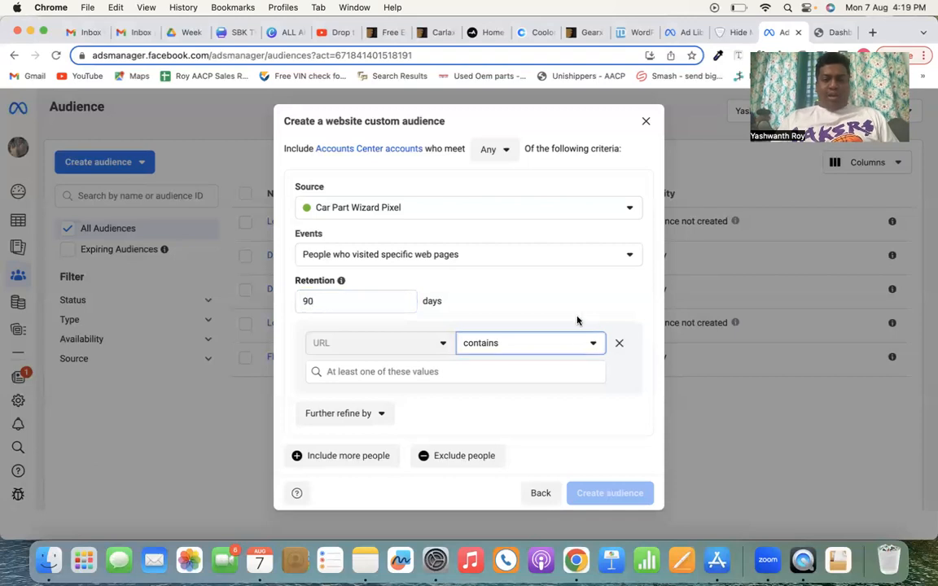
- Set the included URL condition to equals and add an exclusion group to the audience
{"action": "left_click", "coordinate": [578, 347]}
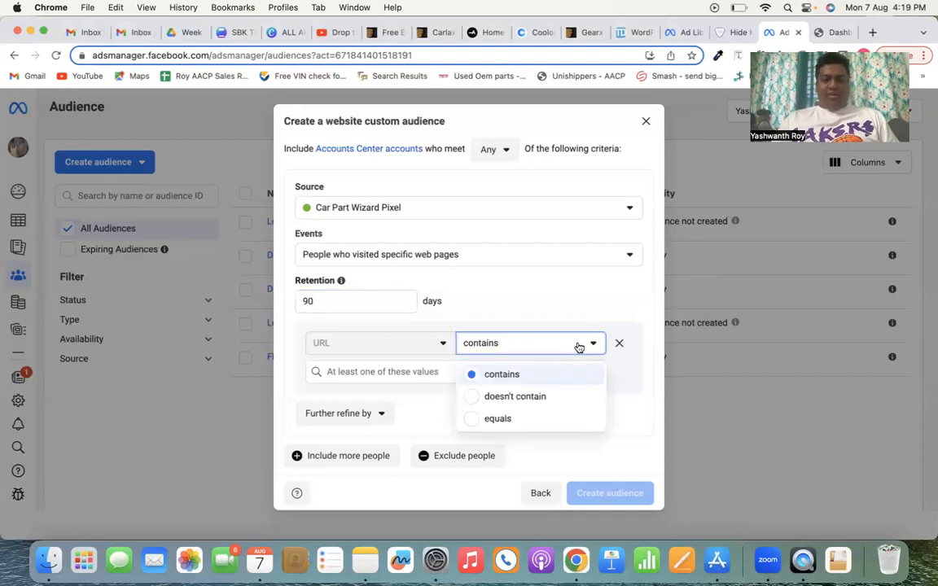
{"action": "left_click", "coordinate": [541, 418]}
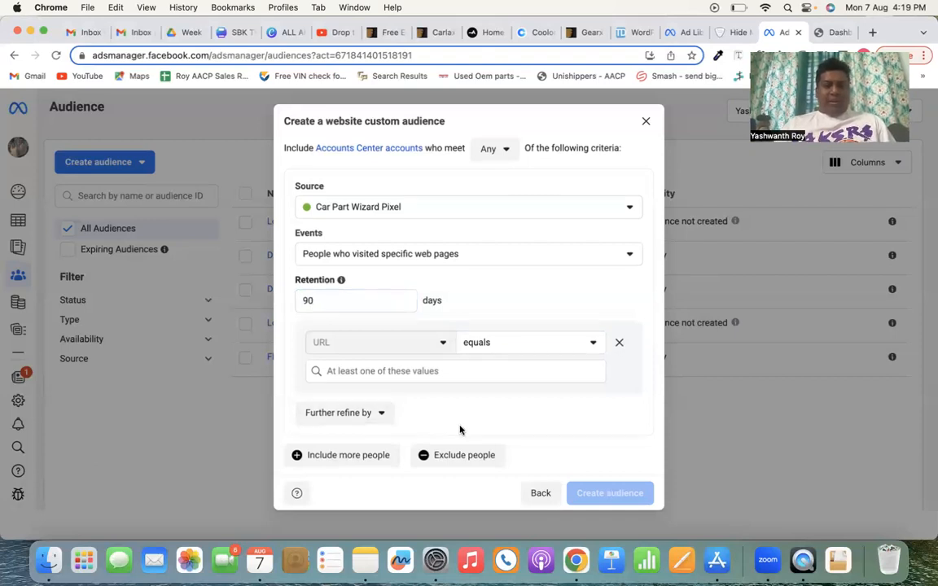
{"action": "scroll", "coordinate": [460, 428], "scroll_direction": "down", "scroll_amount": 3}
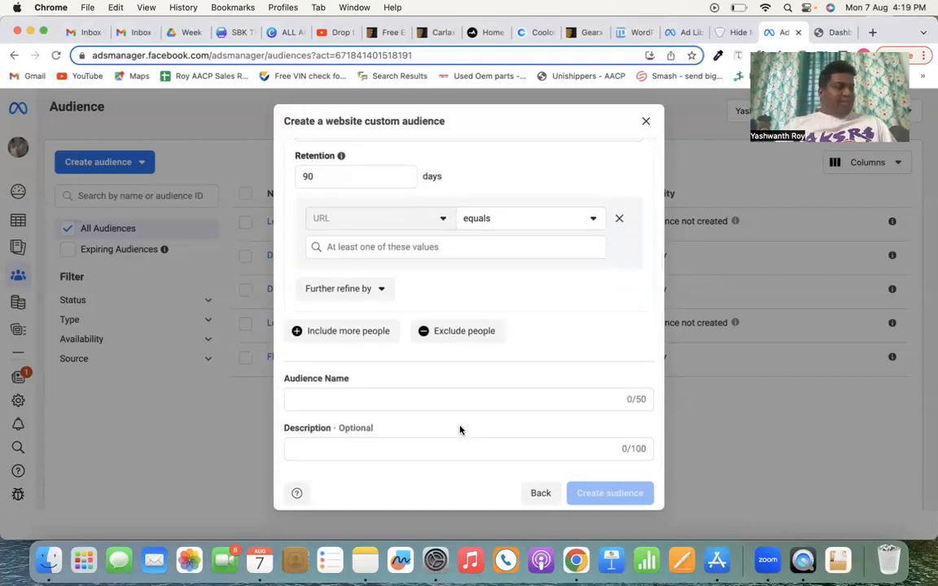
{"action": "left_click", "coordinate": [490, 343]}
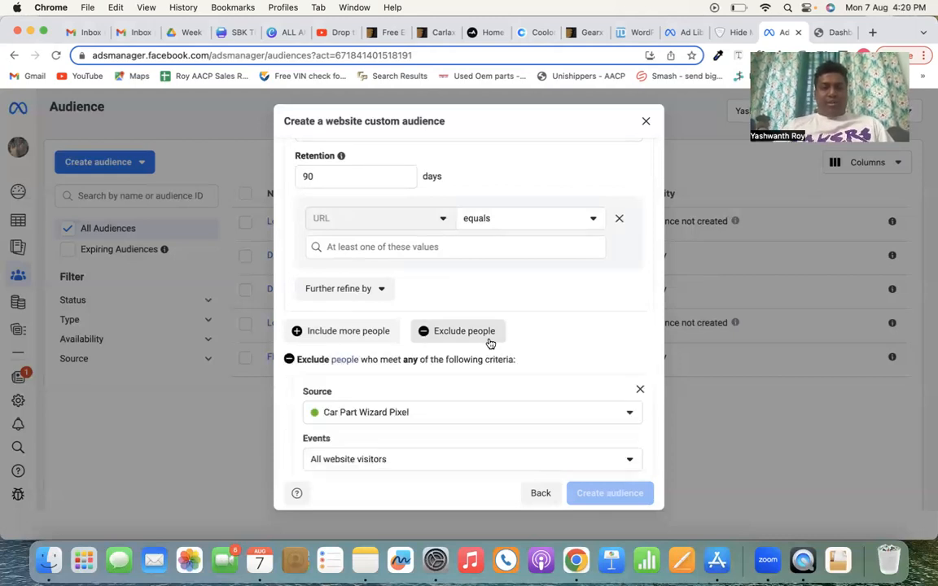
{"action": "left_click", "coordinate": [472, 246]}
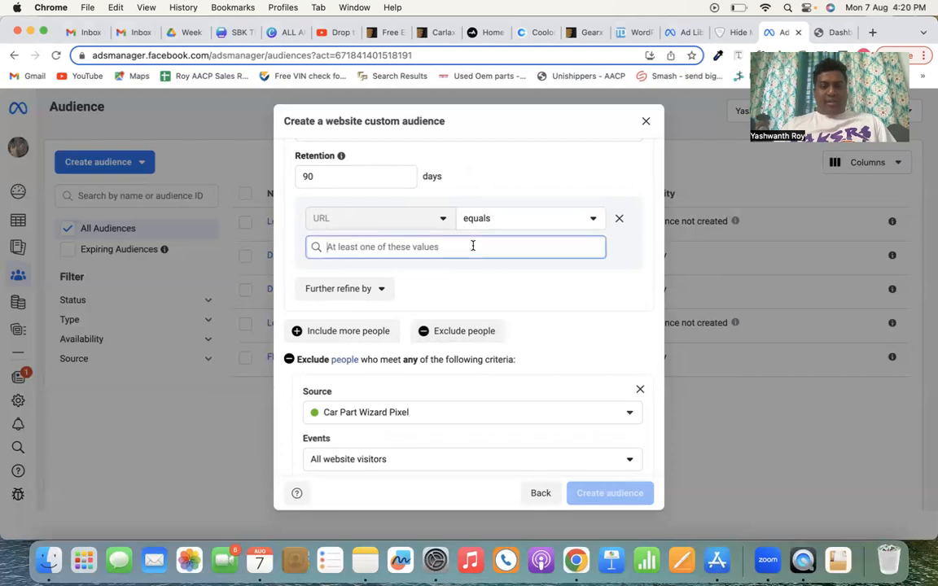
{"action": "scroll", "coordinate": [473, 246], "scroll_direction": "up", "scroll_amount": 3}
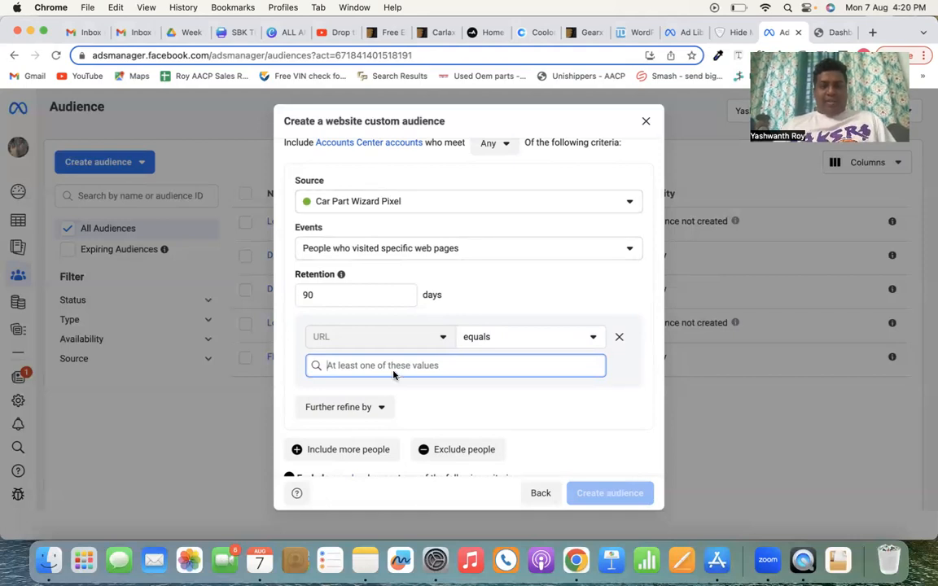
{"action": "key", "text": "super+Tab"}
{"action": "key", "text": "super+Tab"}
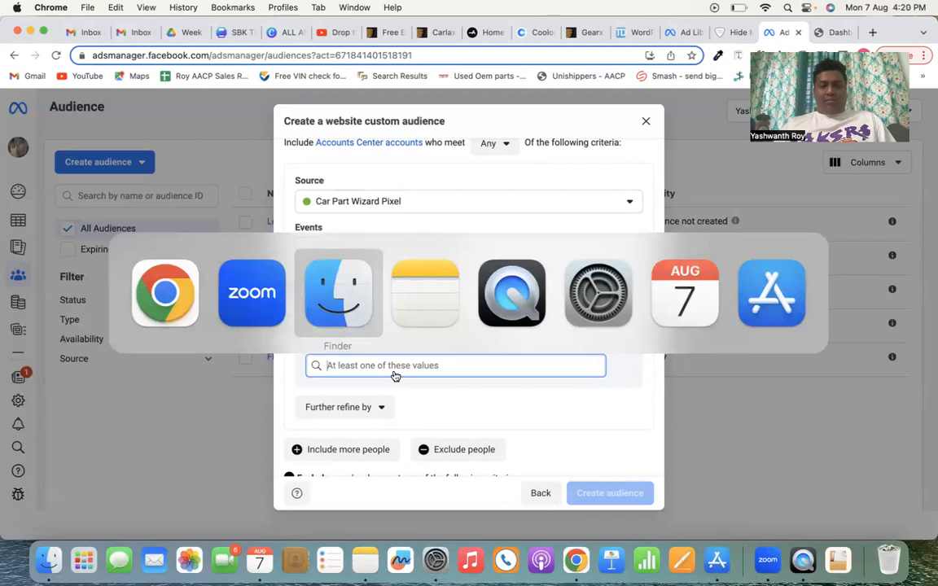
{"action": "key", "text": "super+Tab"}
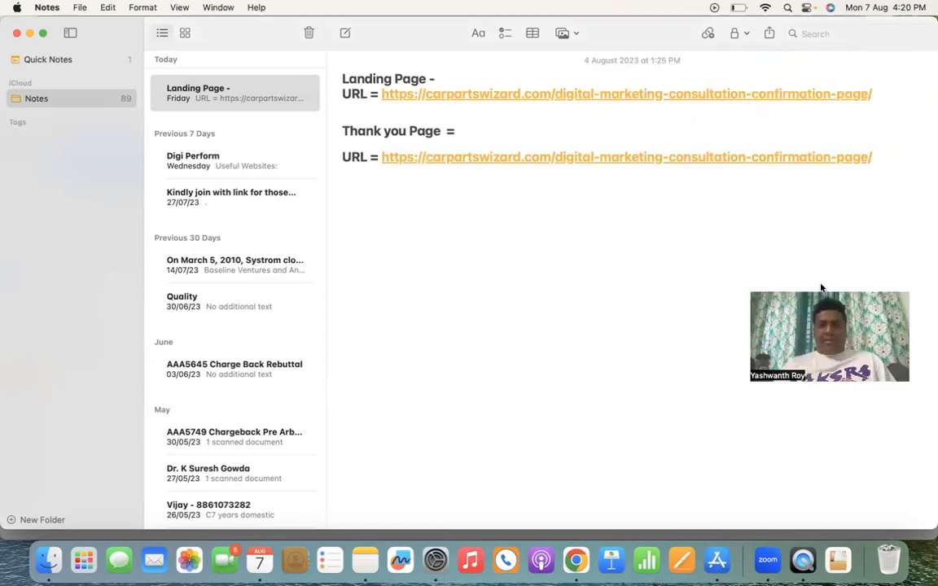
{"action": "left_click_drag", "start_coordinate": [878, 158], "coordinate": [382, 157]}
{"action": "left_click", "coordinate": [402, 182]}
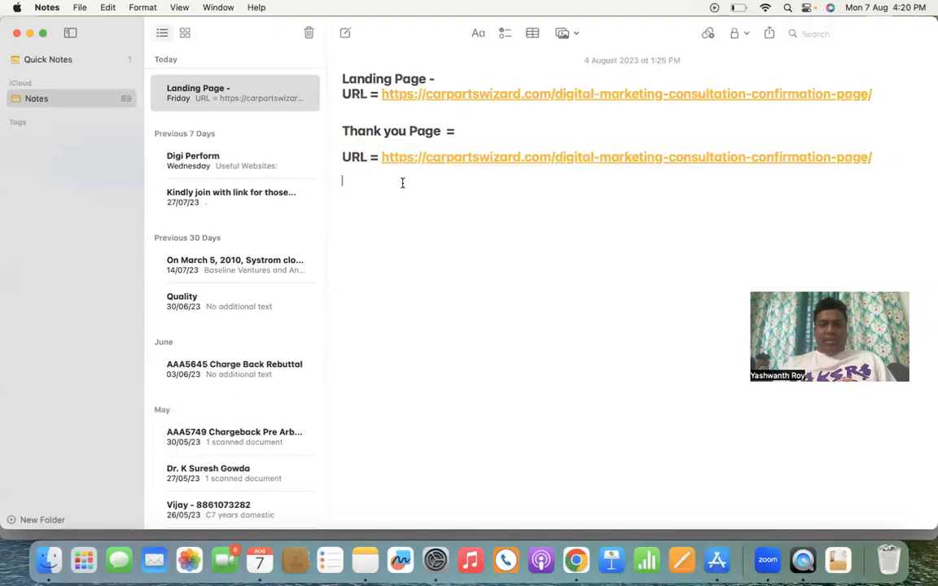
{"action": "left_click_drag", "start_coordinate": [886, 88], "coordinate": [382, 94]}
{"action": "key", "text": "super+c"}
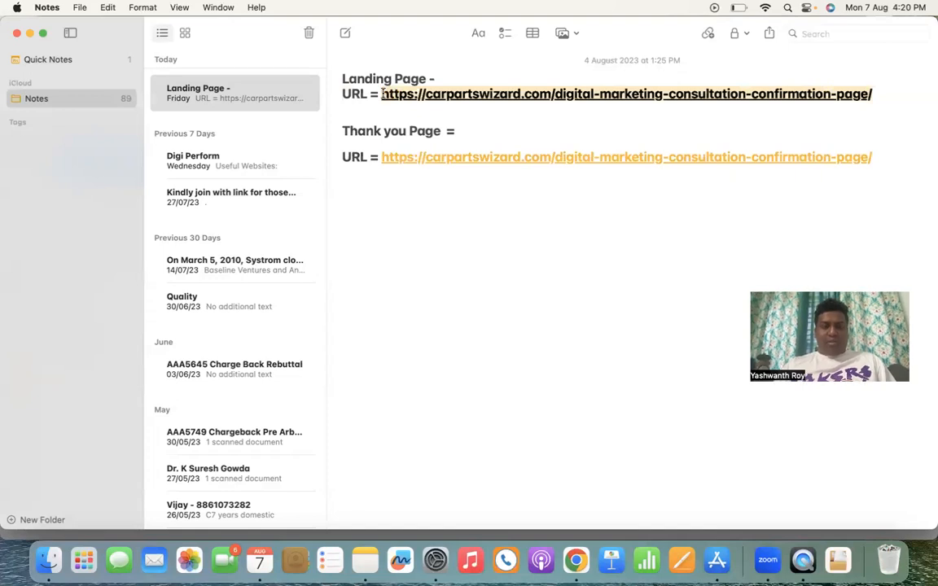
- Return to Chrome and add the copied landing page URL as the value of the included URL condition
{"action": "key", "text": "super+Tab"}
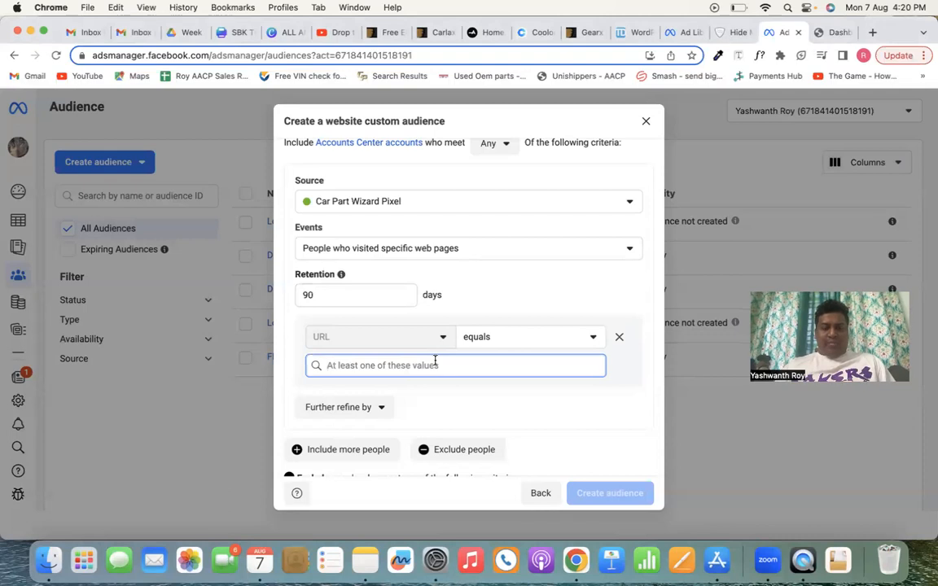
{"action": "key", "text": "super+v"}
{"action": "key", "text": "Return"}
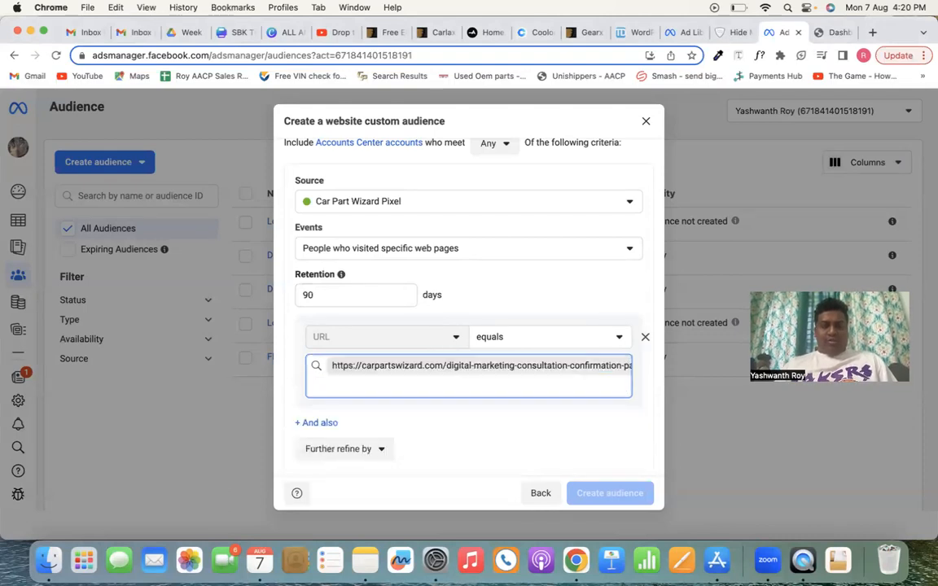
{"action": "key", "text": "super+Tab"}
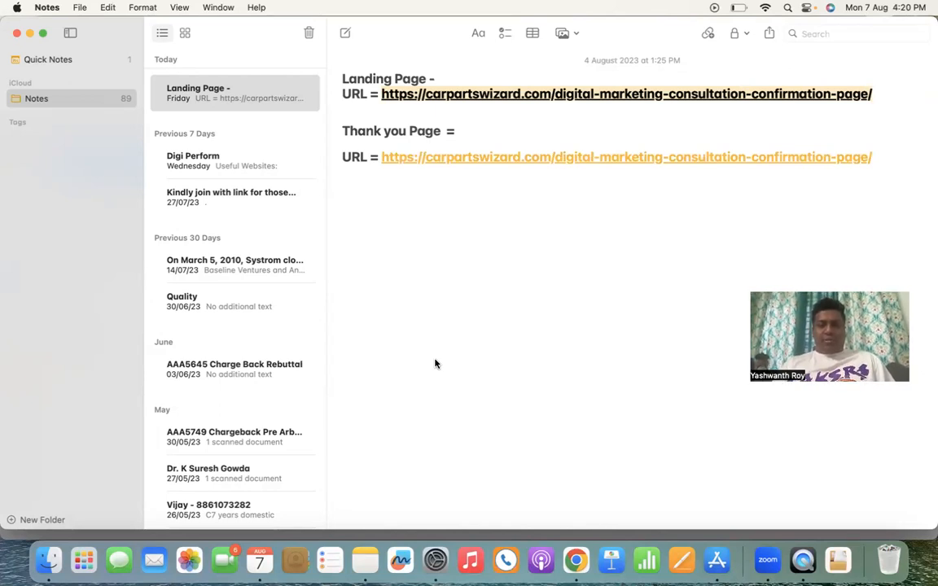
{"action": "key", "text": "super+Tab"}
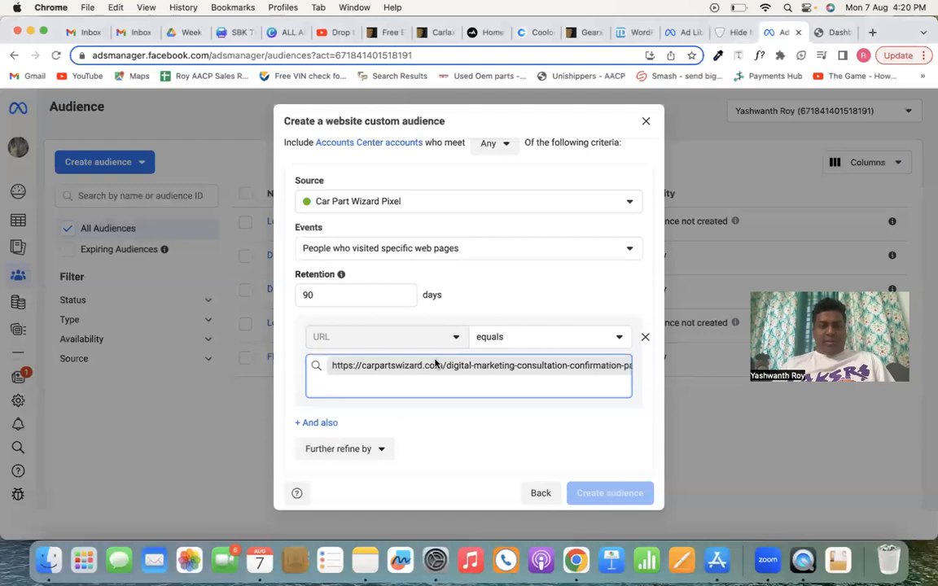
- Add another exclusion group and set the first exclusion's event to People who visited specific web pages
{"action": "scroll", "coordinate": [529, 446], "scroll_direction": "down", "scroll_amount": 5}
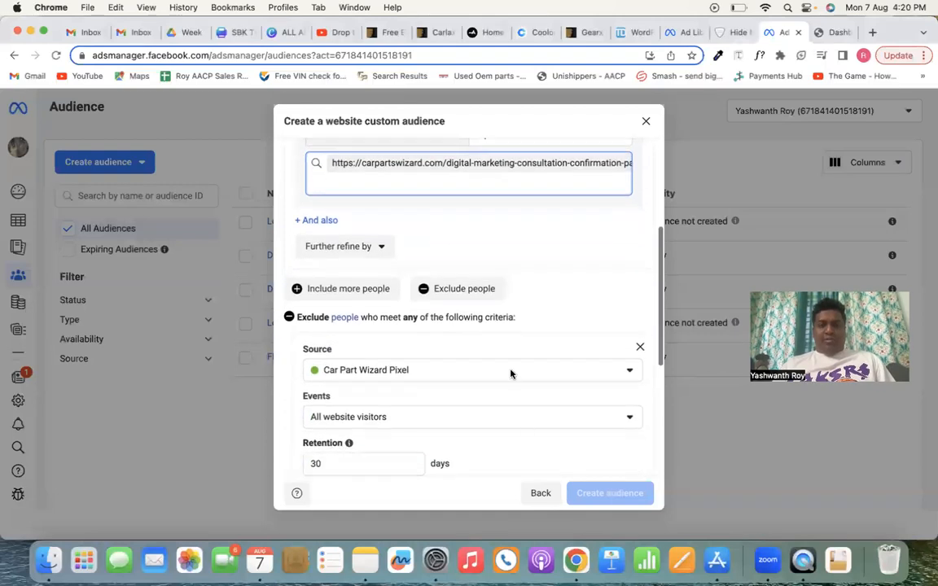
{"action": "left_click", "coordinate": [480, 292]}
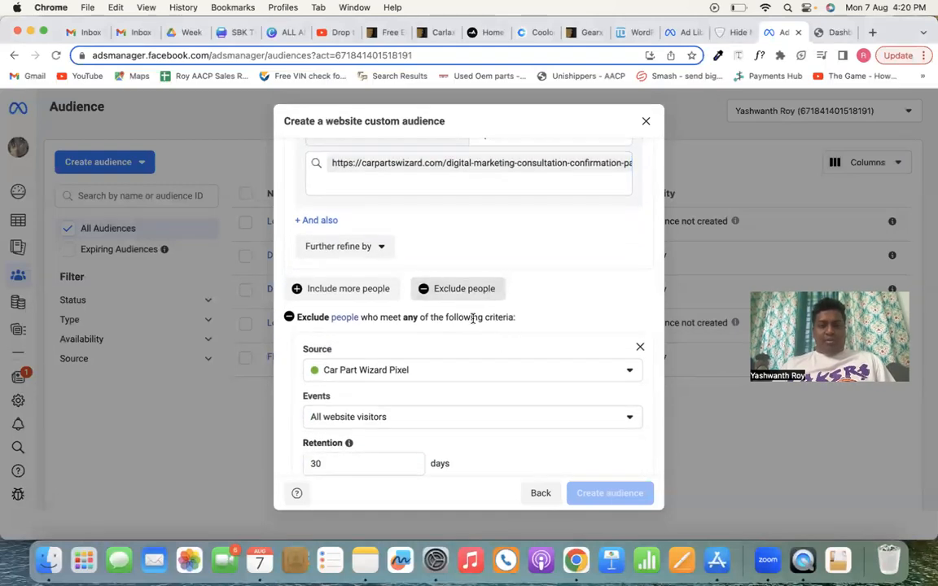
{"action": "scroll", "coordinate": [435, 422], "scroll_direction": "down", "scroll_amount": 3}
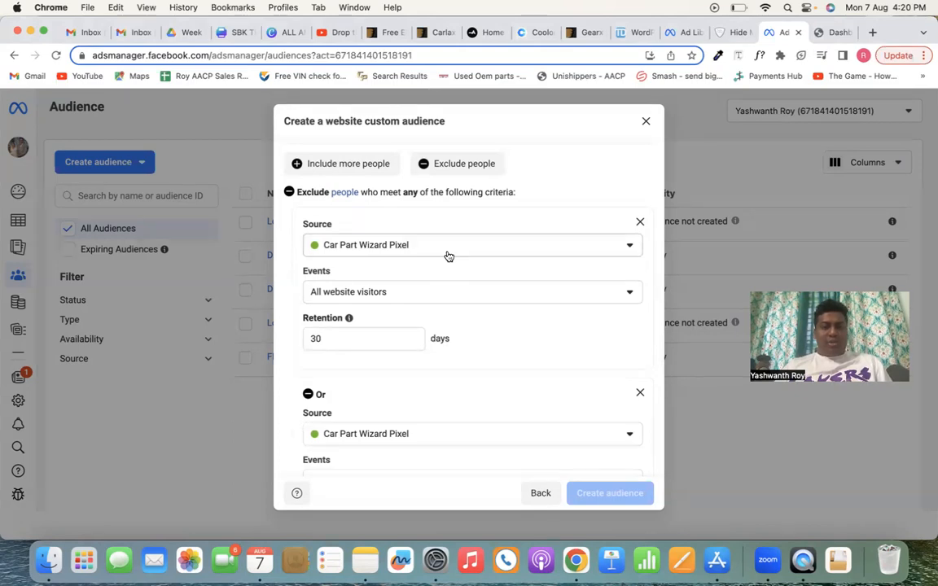
{"action": "left_click", "coordinate": [435, 296]}
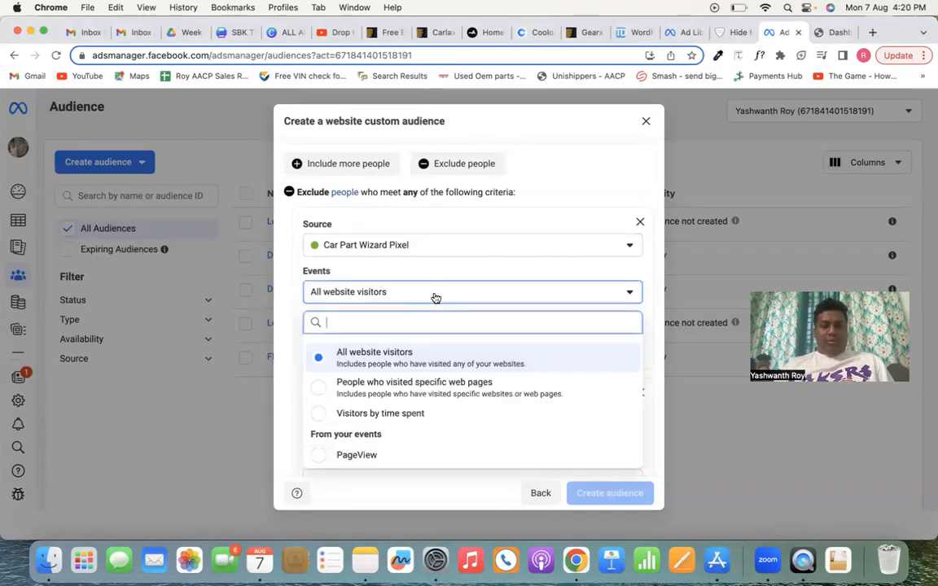
{"action": "left_click", "coordinate": [423, 393]}
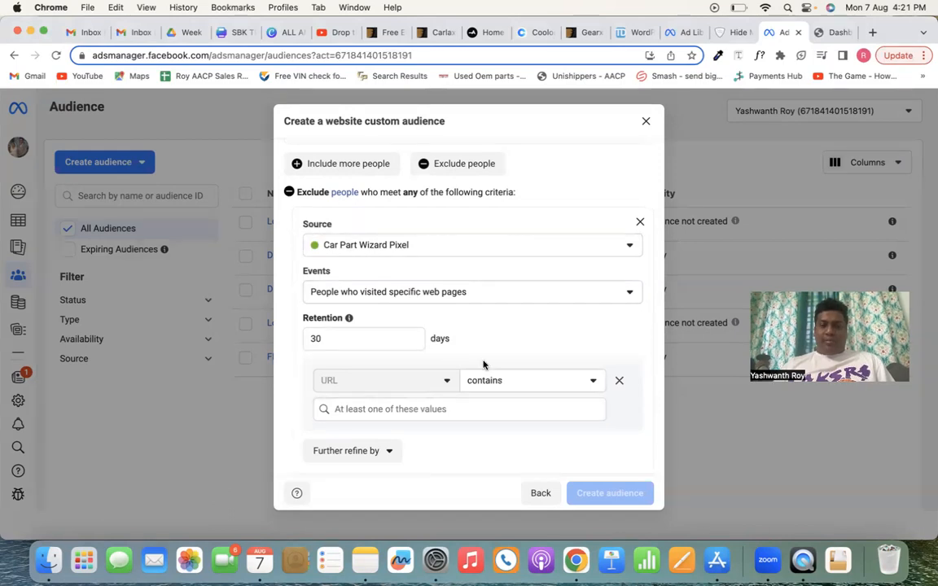
- Set the first exclusion's URL condition to equals
{"action": "scroll", "coordinate": [485, 360], "scroll_direction": "down", "scroll_amount": 3}
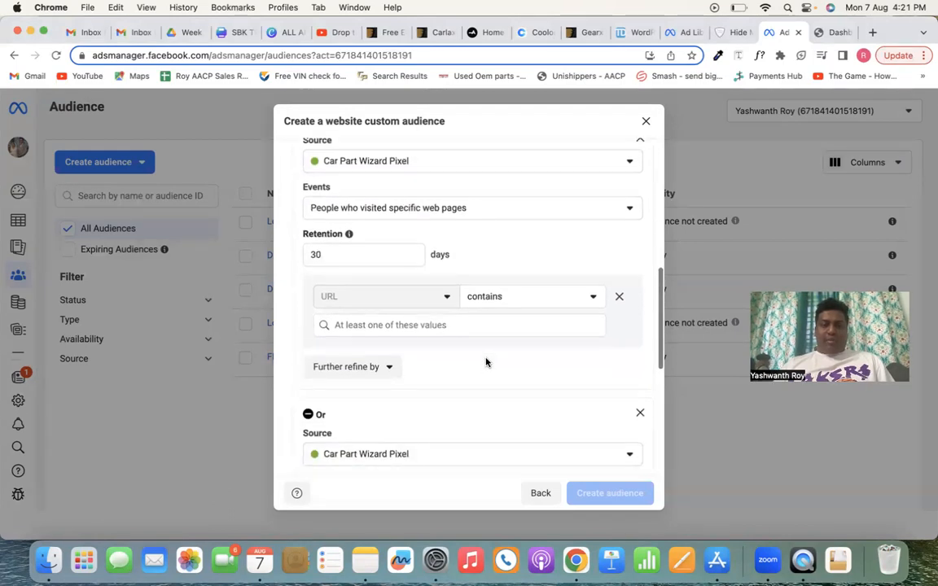
{"action": "left_click", "coordinate": [552, 294]}
{"action": "left_click", "coordinate": [528, 365]}
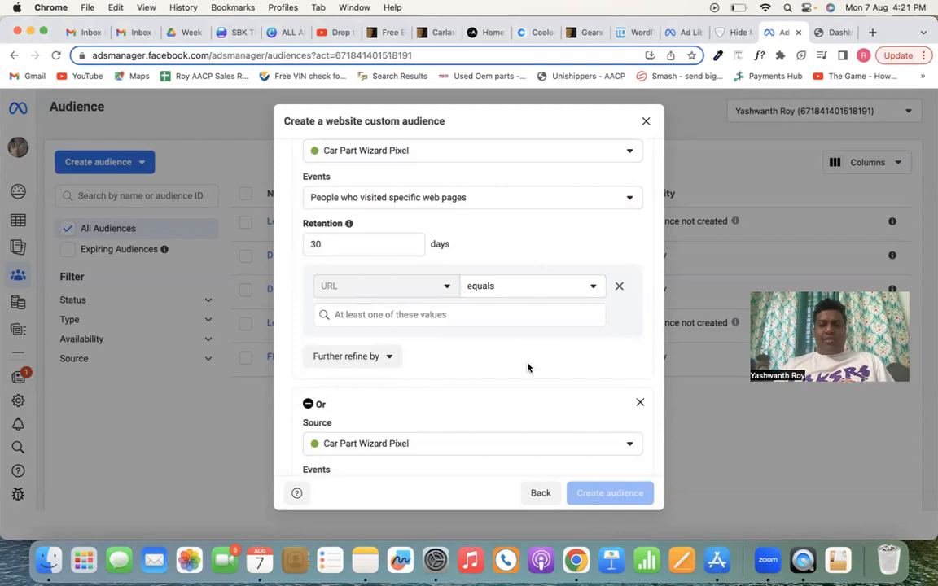
- Switch to Notes and copy the digital marketing consultation confirmation page URL
{"action": "key", "text": "super+Tab"}
{"action": "left_click_drag", "start_coordinate": [887, 162], "coordinate": [384, 156]}
{"action": "key", "text": "super+c"}
{"action": "key", "text": "super+Tab"}
{"action": "left_click", "coordinate": [499, 316]}
{"action": "key", "text": "super+v"}
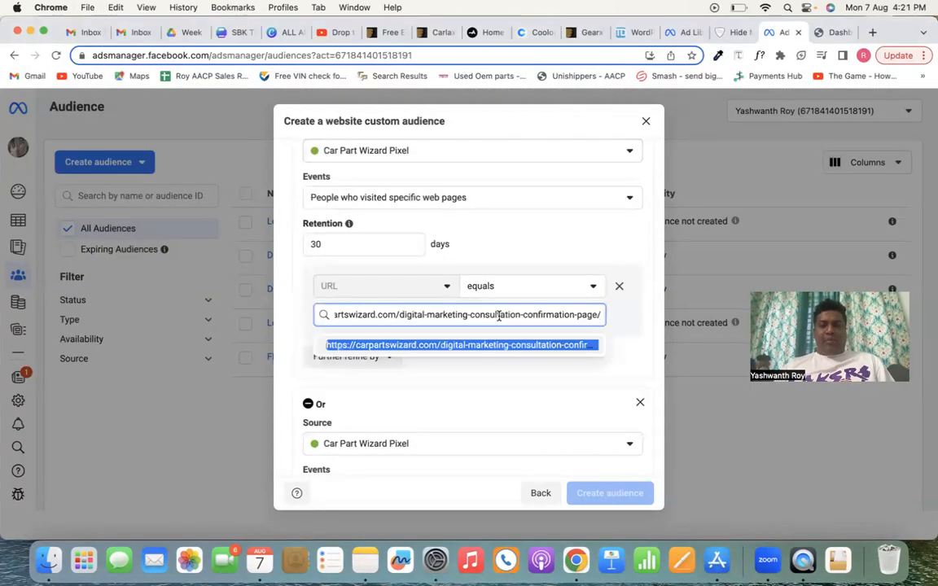
{"action": "key", "text": "Return"}
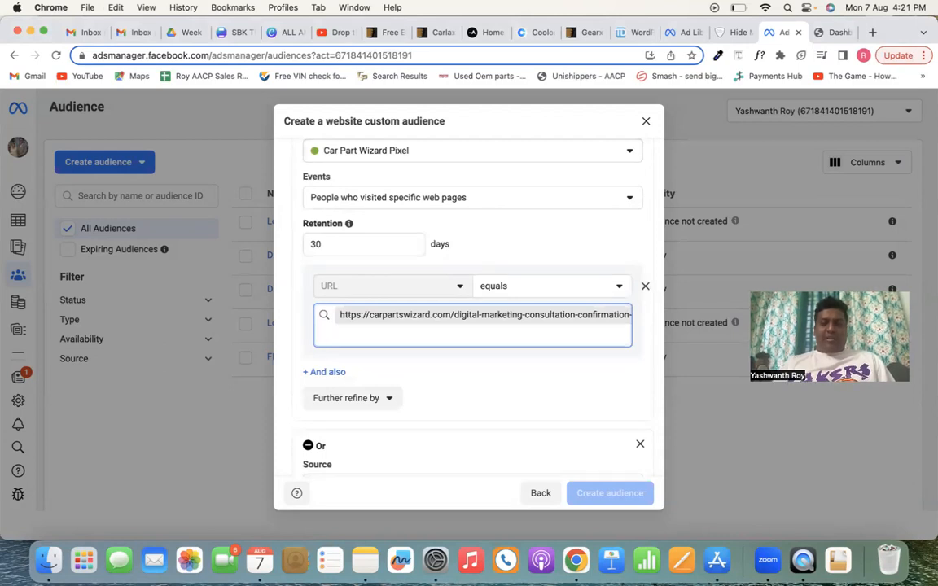
{"action": "key", "text": "BackSpace"}
{"action": "key", "text": "super+v"}
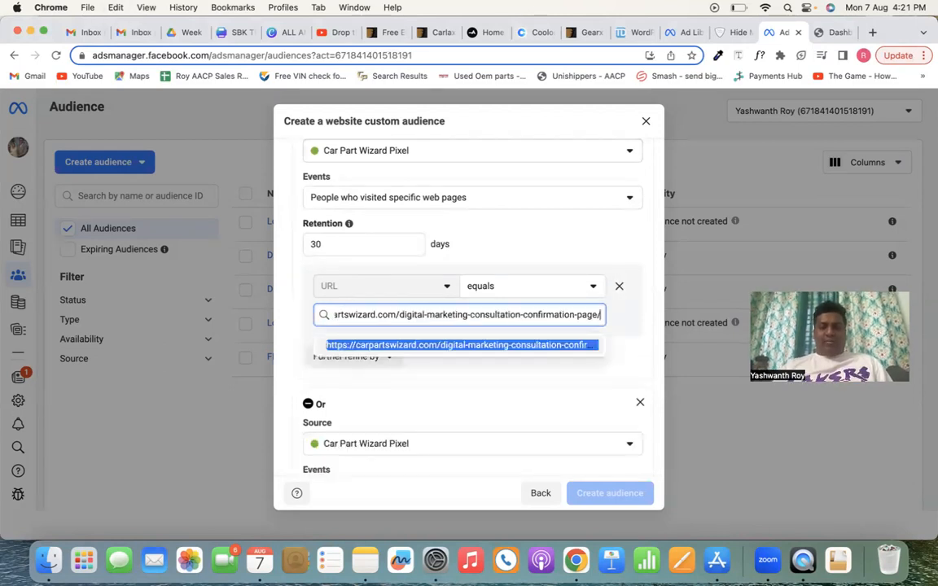
{"action": "key", "text": "Return"}
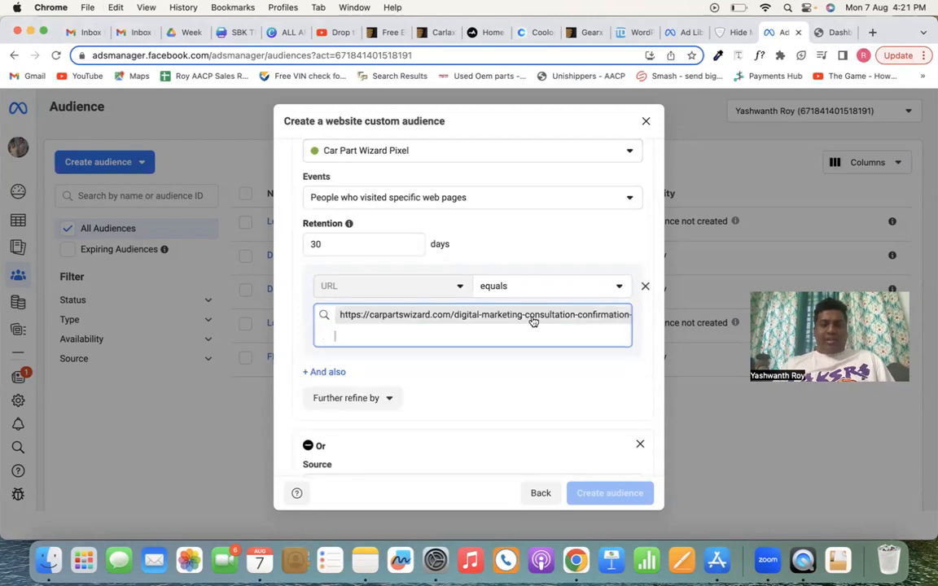
- Set the retention of the first exclusion, for specific web page visitors, to 90 days
{"action": "scroll", "coordinate": [546, 401], "scroll_direction": "down", "scroll_amount": 6}
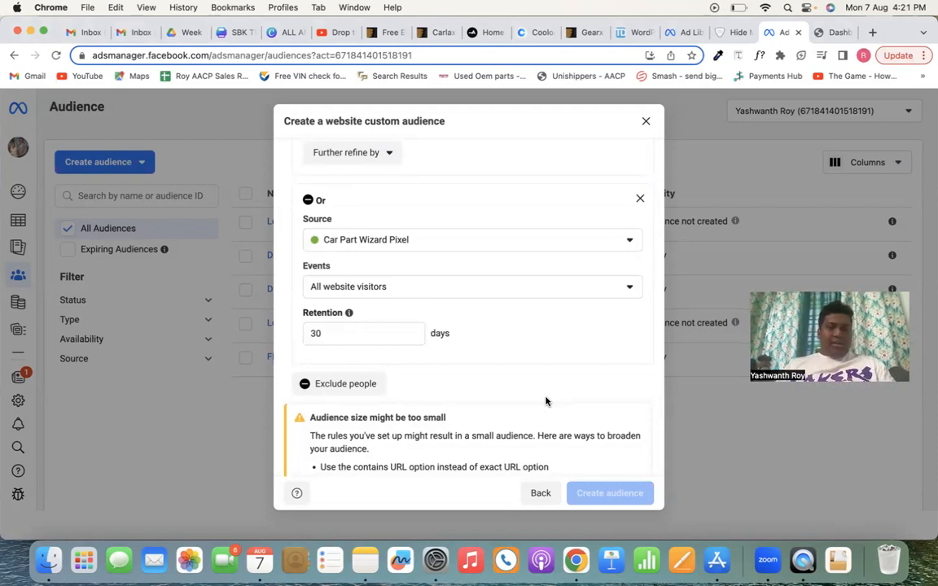
{"action": "left_click_drag", "start_coordinate": [398, 331], "coordinate": [291, 332]}
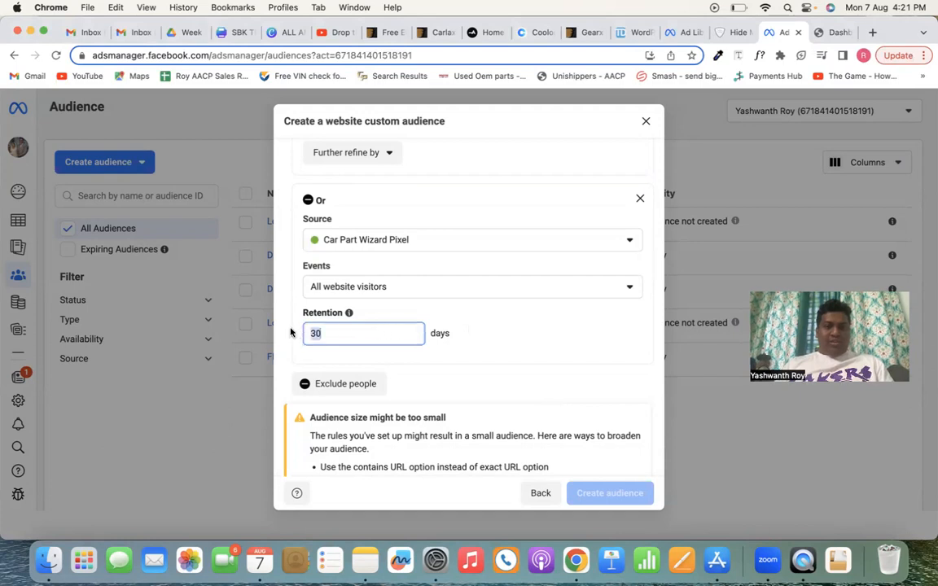
{"action": "scroll", "coordinate": [281, 331], "scroll_direction": "up", "scroll_amount": 5}
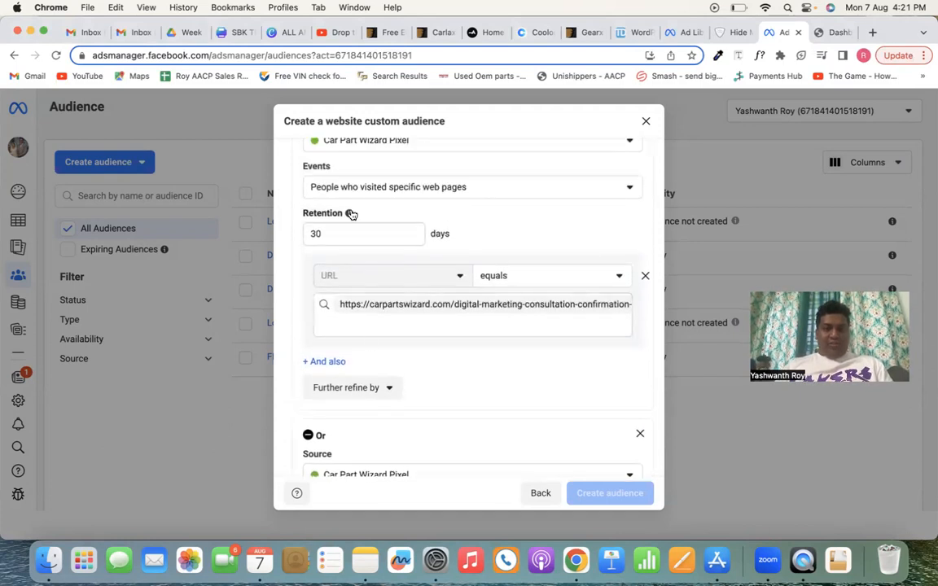
{"action": "left_click_drag", "start_coordinate": [352, 227], "coordinate": [273, 228]}
{"action": "type", "text": "90"}
{"action": "left_click", "coordinate": [484, 248]}
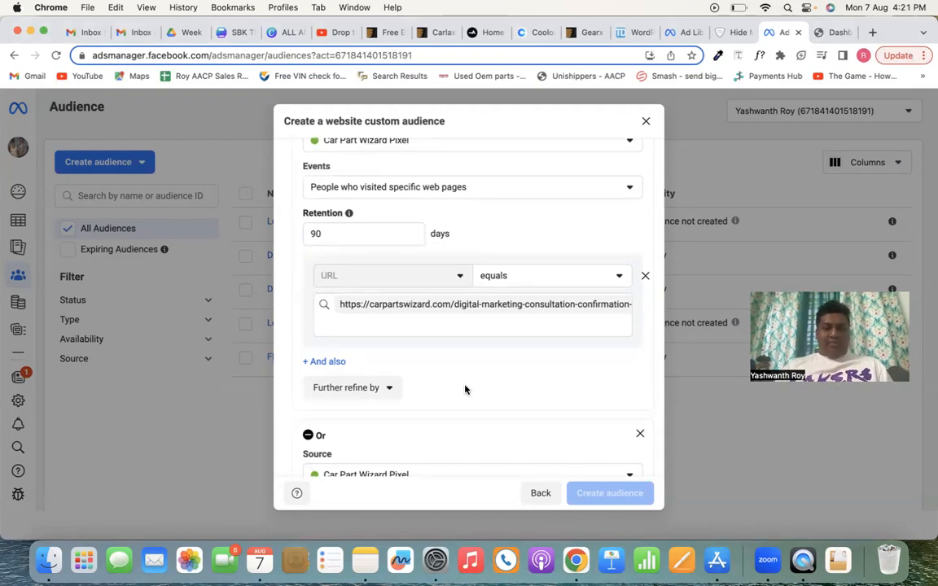
- Review the audience's inclusion and exclusion criteria, ending with the audience name ready for entry
{"action": "scroll", "coordinate": [465, 389], "scroll_direction": "down", "scroll_amount": 2}
{"action": "scroll", "coordinate": [466, 389], "scroll_direction": "down", "scroll_amount": 4}
{"action": "scroll", "coordinate": [465, 389], "scroll_direction": "up", "scroll_amount": 6}
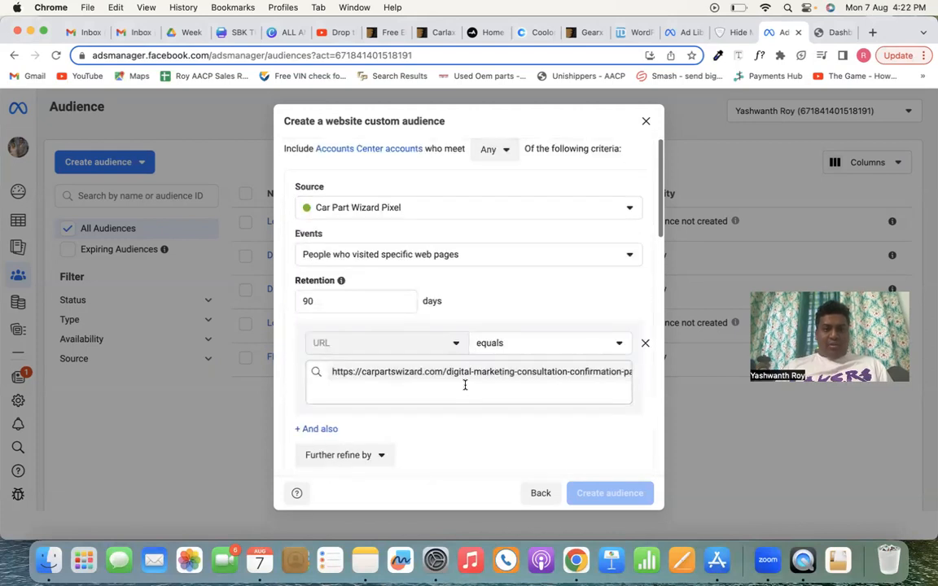
{"action": "scroll", "coordinate": [439, 335], "scroll_direction": "down", "scroll_amount": 3}
{"action": "scroll", "coordinate": [442, 336], "scroll_direction": "up", "scroll_amount": 2}
{"action": "scroll", "coordinate": [442, 336], "scroll_direction": "up", "scroll_amount": 2}
{"action": "scroll", "coordinate": [440, 335], "scroll_direction": "down", "scroll_amount": 8}
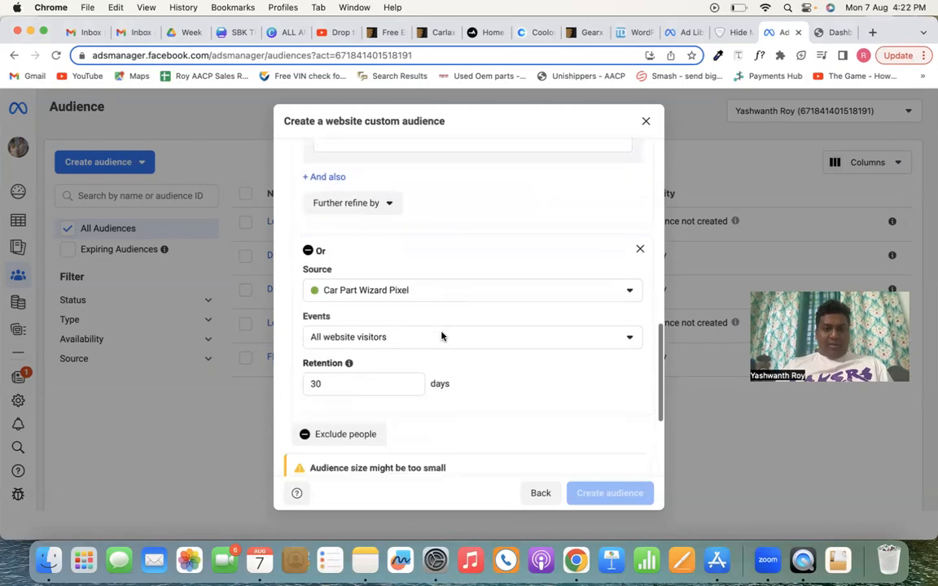
{"action": "scroll", "coordinate": [441, 336], "scroll_direction": "down", "scroll_amount": 3}
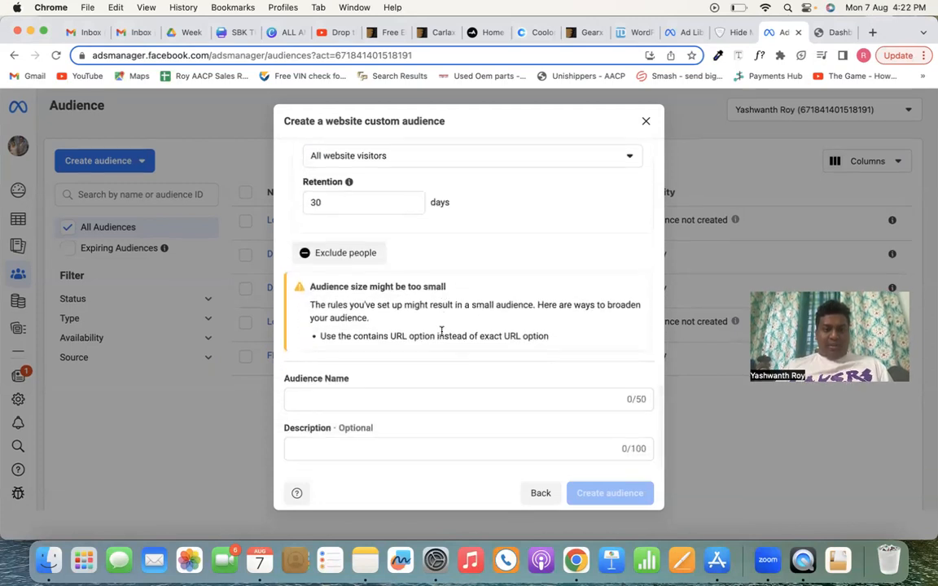
{"action": "left_click", "coordinate": [429, 399]}
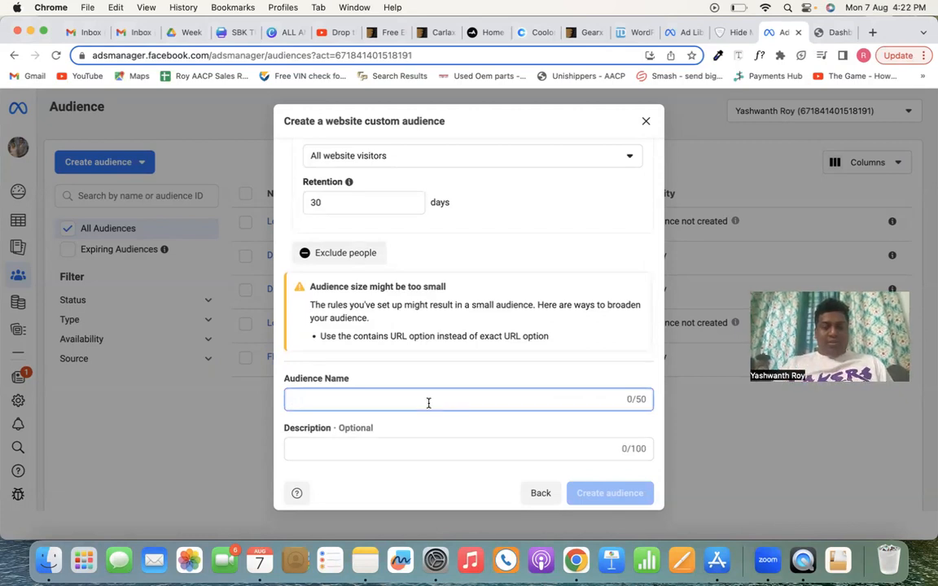
{"action": "type", "text": "CPW"}
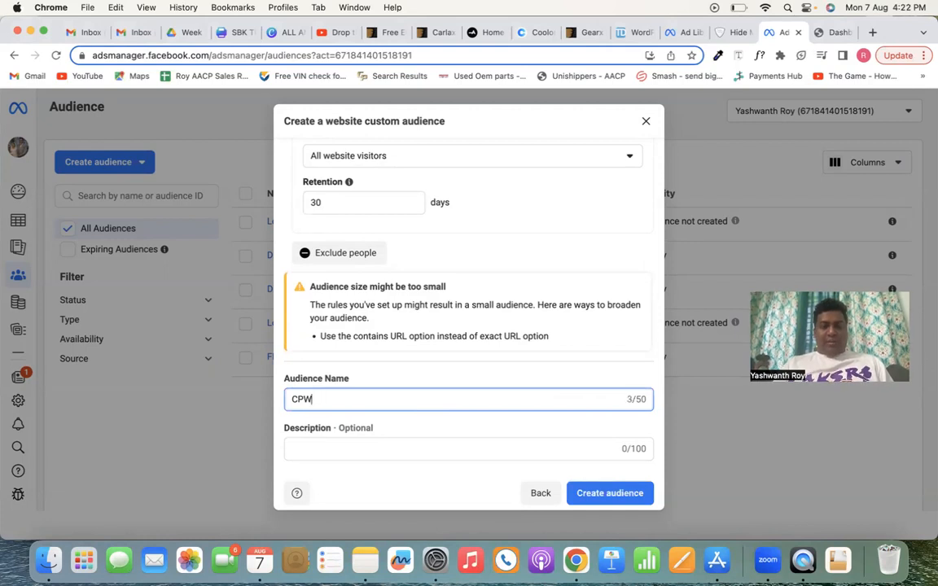
{"action": "key", "text": "BackSpace"}
{"action": "key", "text": "BackSpace"}
{"action": "key", "text": "BackSpace"}
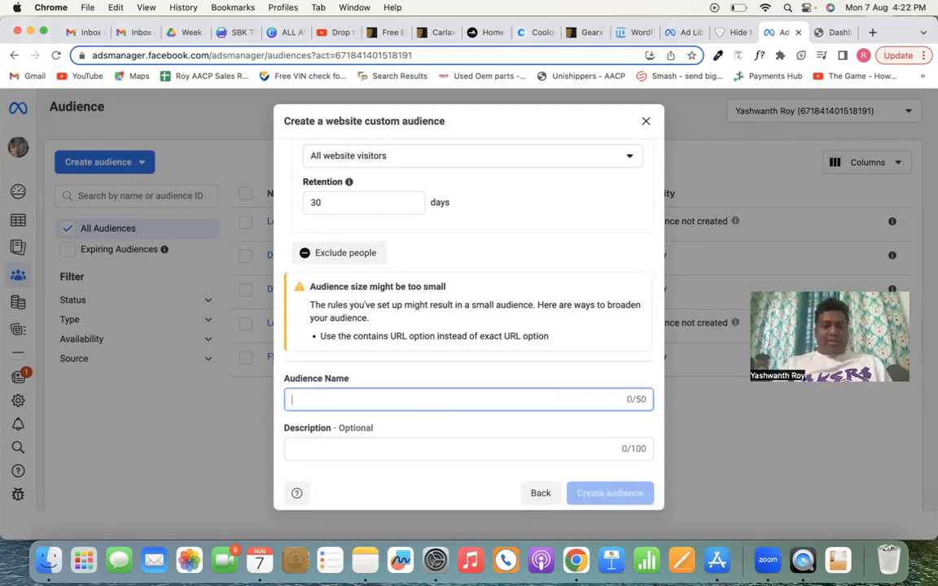
{"action": "type", "text": "W"}
{"action": "key", "text": "BackSpace"}
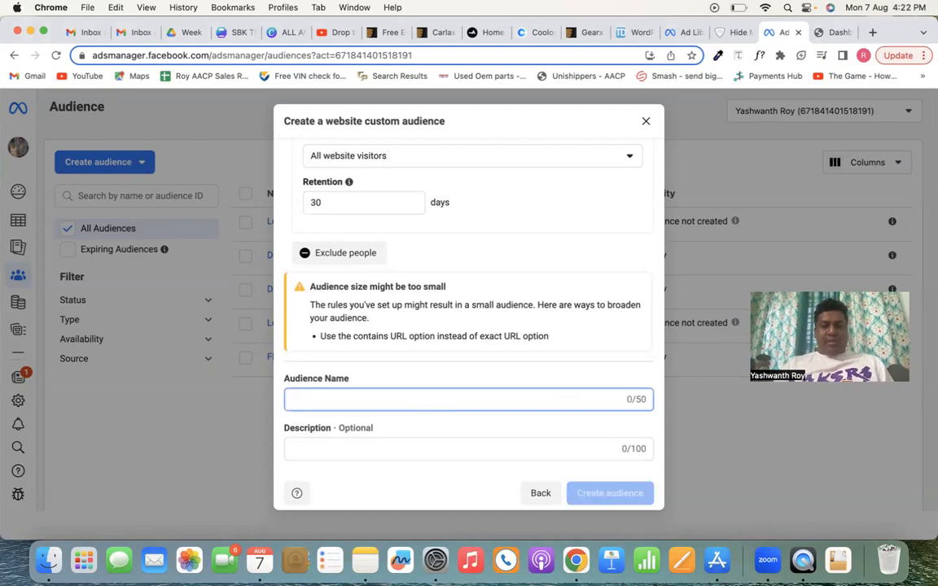
- Enter "DM Landing Page Vistiors 90 Days" as the audience name
{"action": "type", "text": "D"}
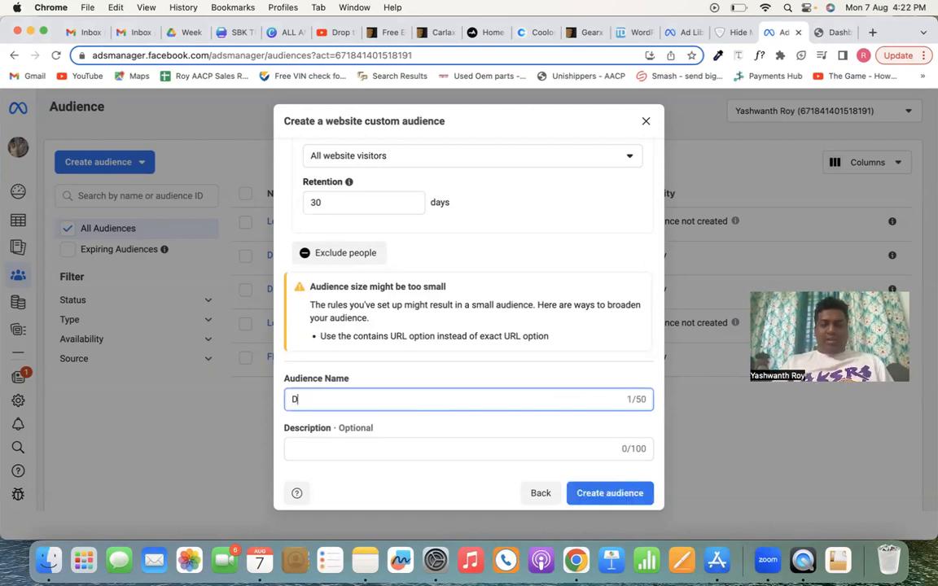
{"action": "type", "text": "M"}
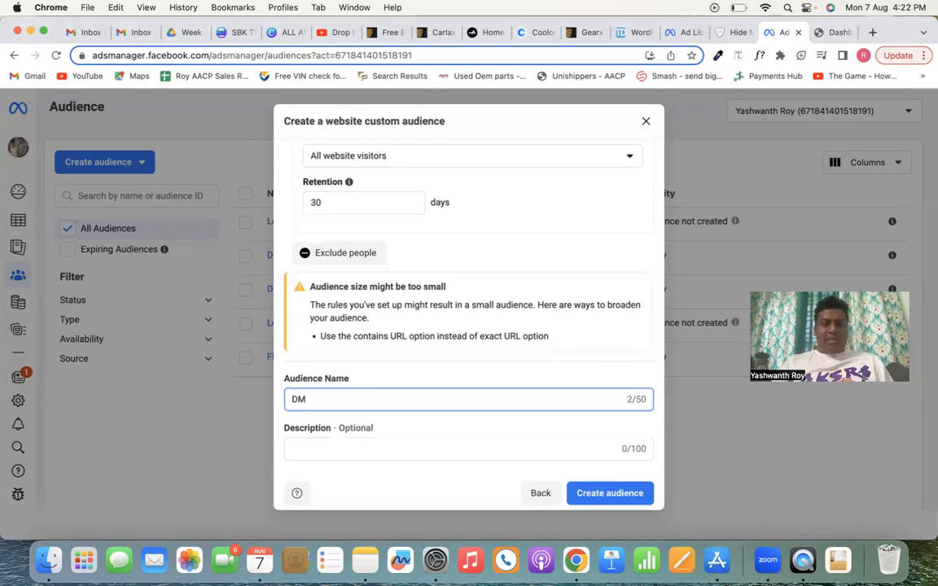
{"action": "type", "text": " Lan"}
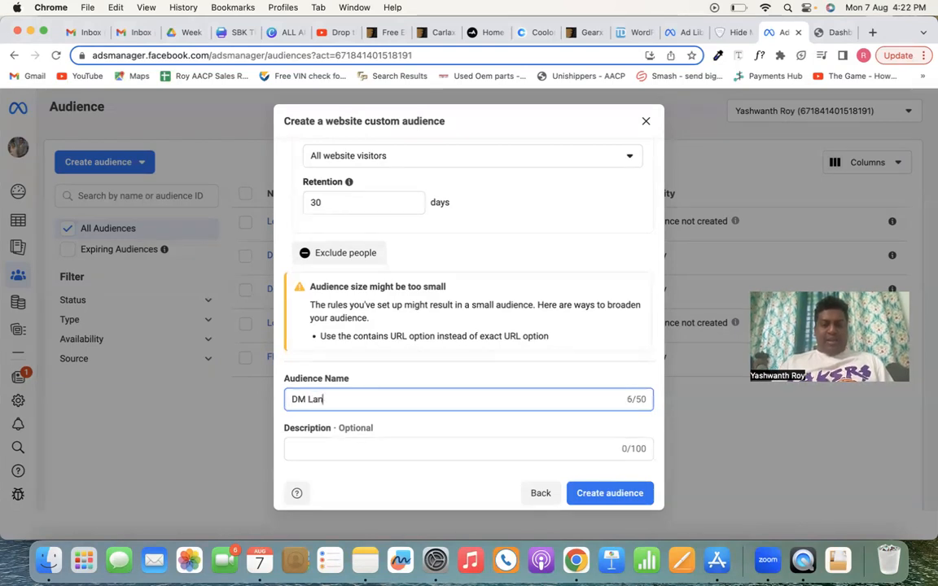
{"action": "type", "text": "ding Page"}
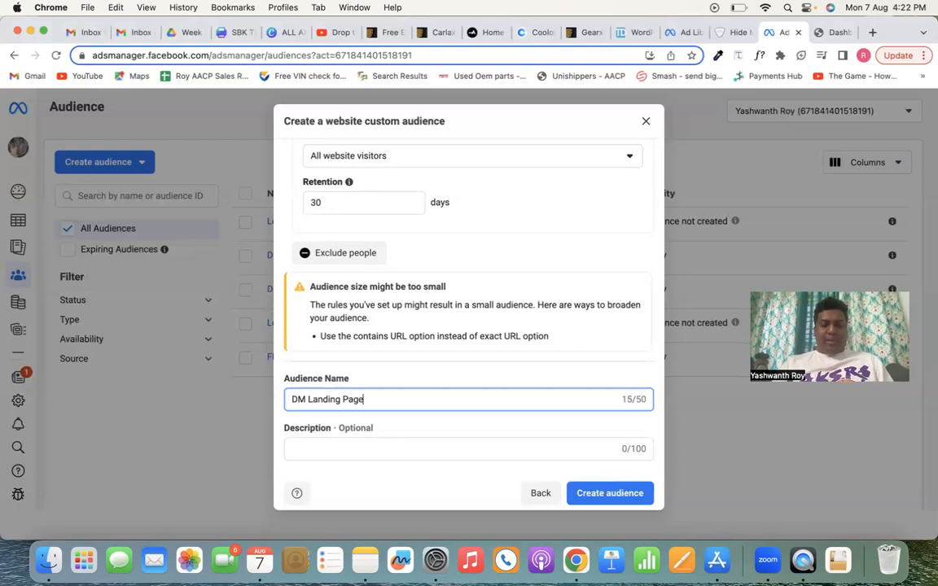
{"action": "type", "text": " Visitors "}
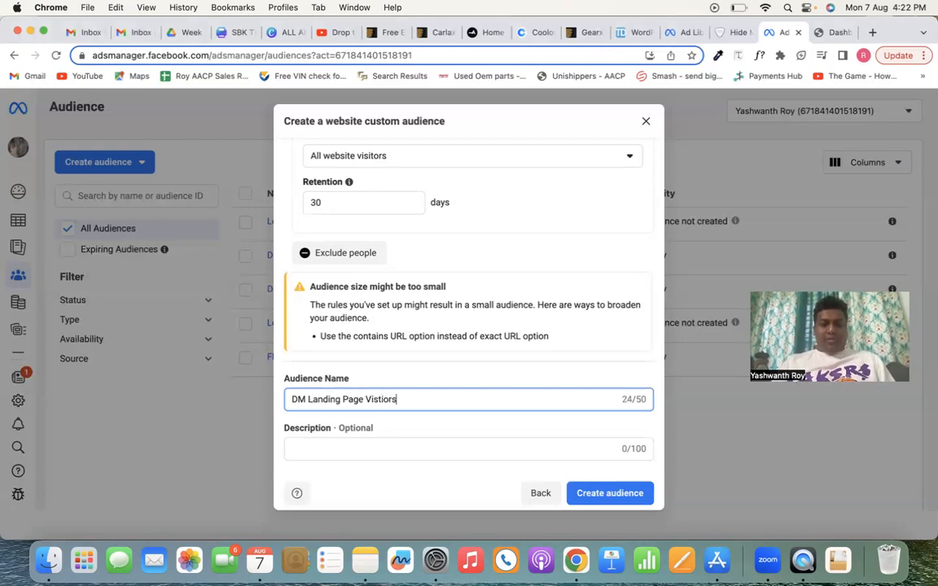
{"action": "type", "text": "90 Days"}
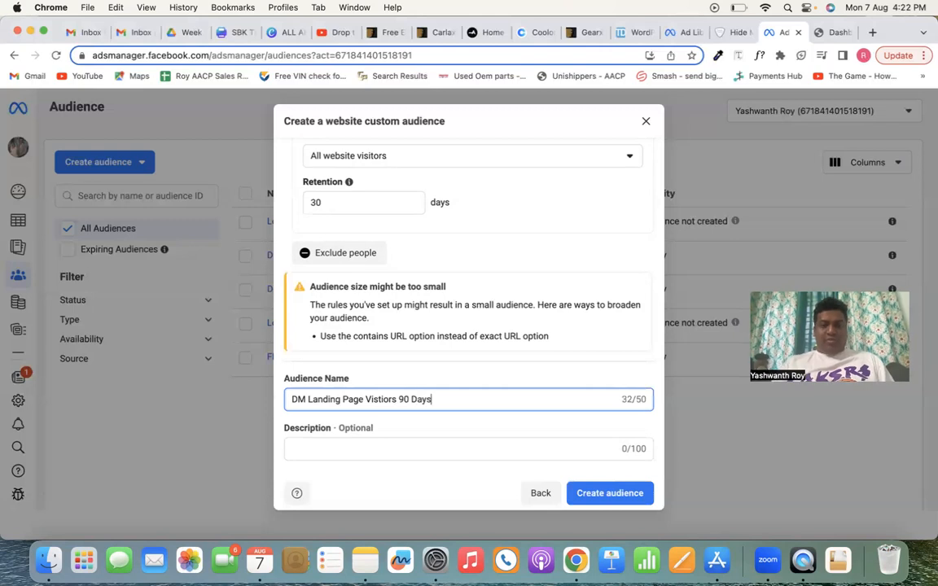
- Correct the spelling of "Visitors" in the audience name, create the audience and finish the dialog
{"action": "left_click", "coordinate": [589, 373]}
{"action": "left_click", "coordinate": [384, 399]}
{"action": "key", "text": "BackSpace"}
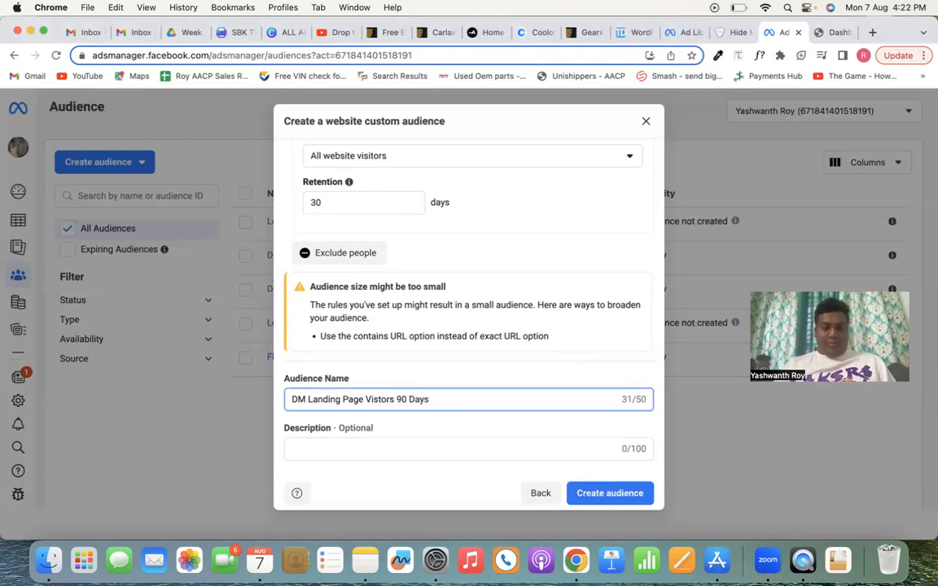
{"action": "left_click", "coordinate": [378, 399]}
{"action": "type", "text": "i"}
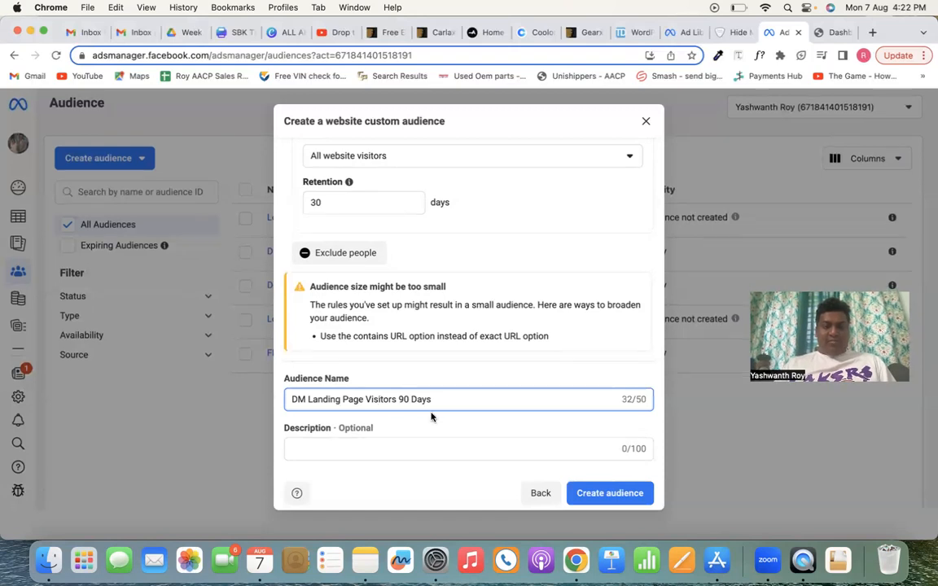
{"action": "left_click", "coordinate": [623, 495]}
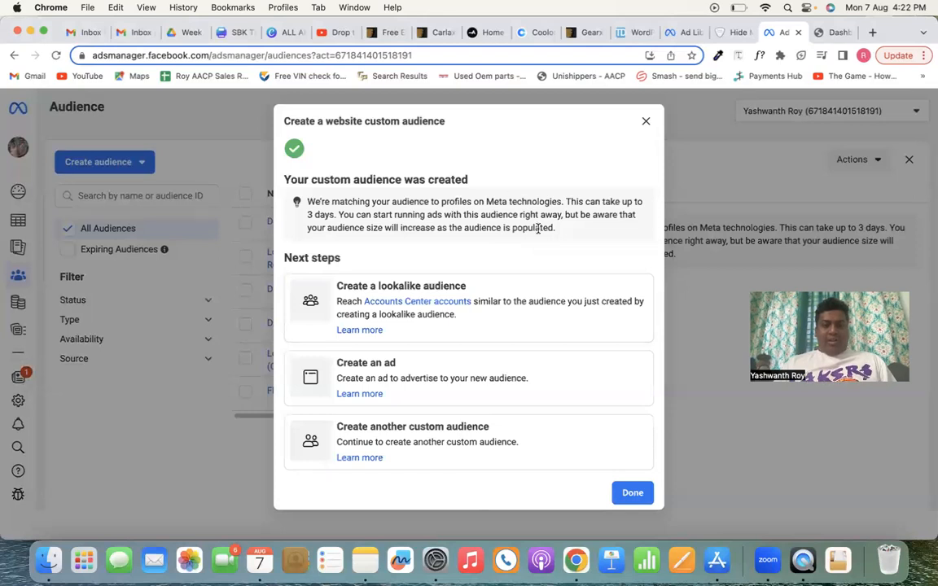
{"action": "left_click", "coordinate": [631, 493]}
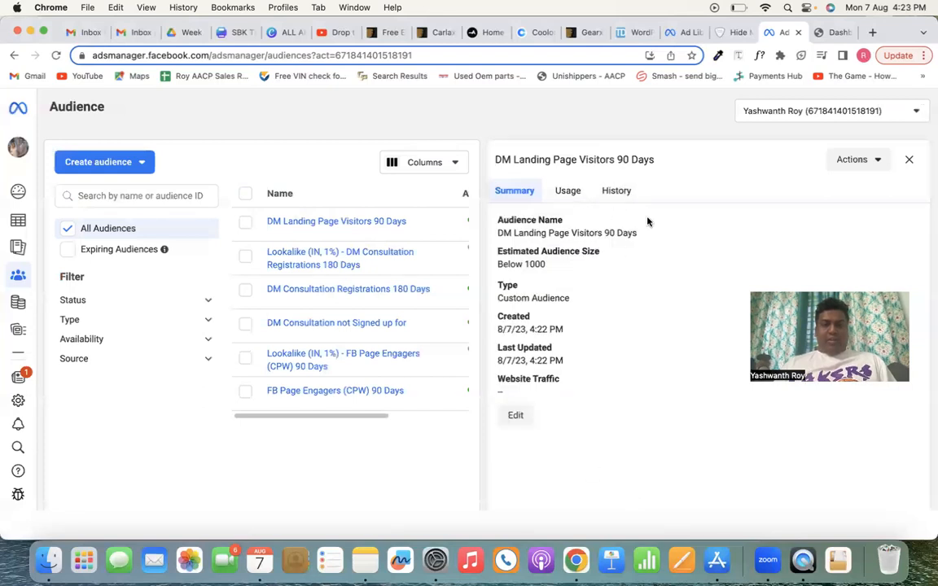
- Examine the name and creation date in the new audience's summary
{"action": "left_click_drag", "start_coordinate": [504, 233], "coordinate": [640, 233]}
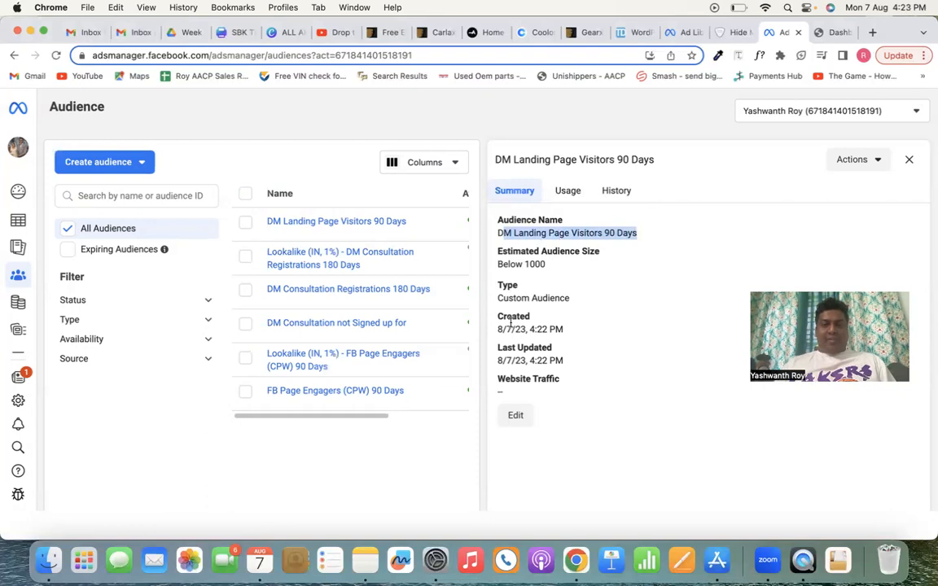
{"action": "left_click_drag", "start_coordinate": [502, 330], "coordinate": [544, 330]}
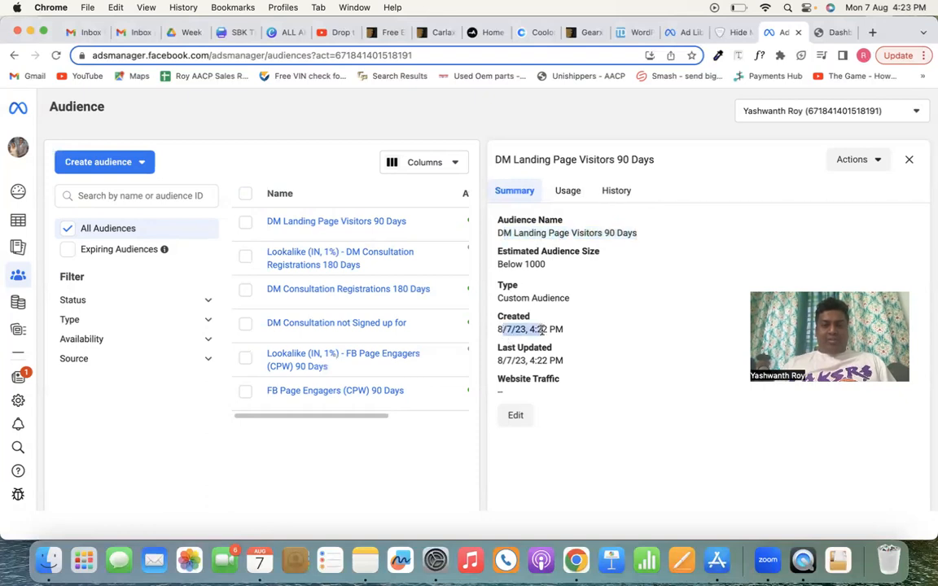
{"action": "left_click", "coordinate": [514, 234]}
{"action": "left_click_drag", "start_coordinate": [514, 234], "coordinate": [637, 234]}
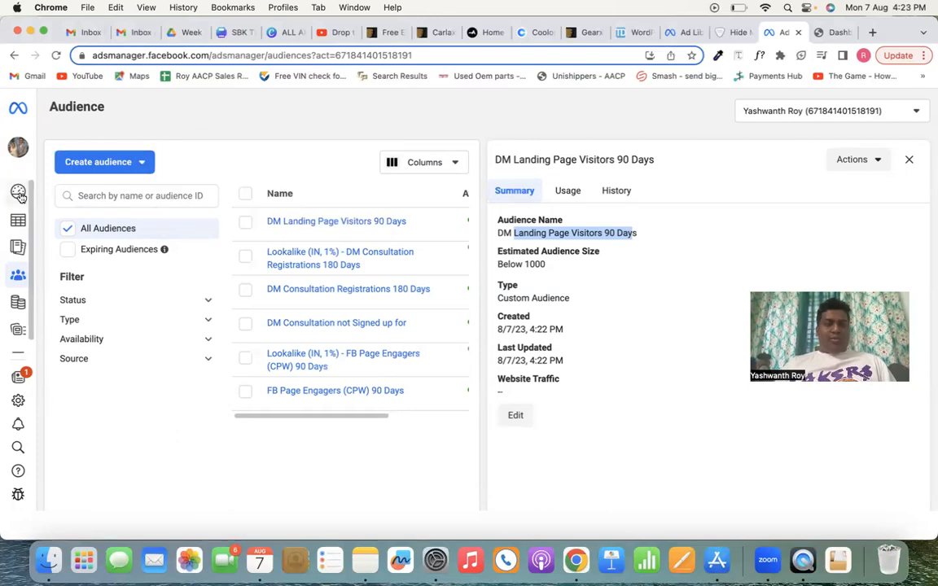
- Open the Campaigns page and dismiss the notice about adding a payment method
{"action": "mouse_move", "coordinate": [13, 221]}
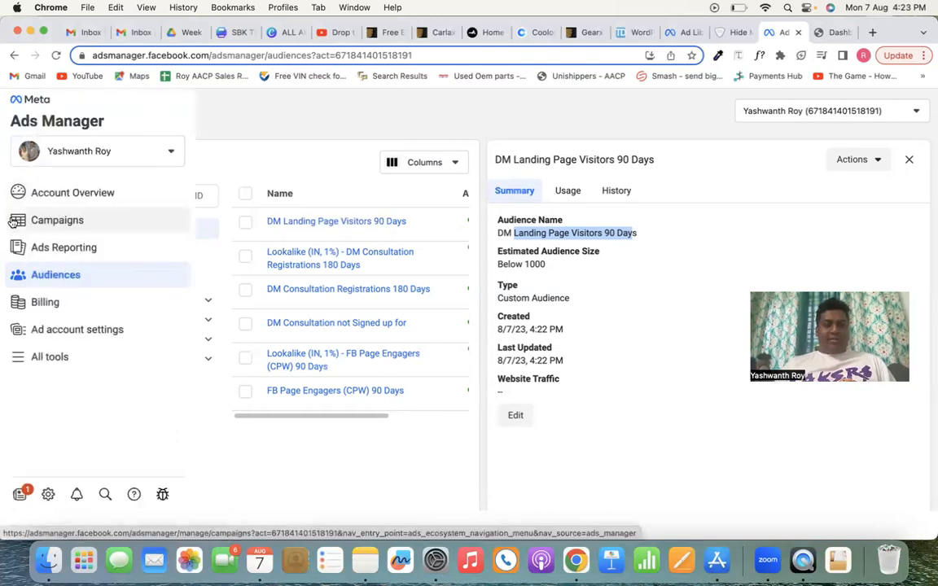
{"action": "left_click", "coordinate": [14, 109]}
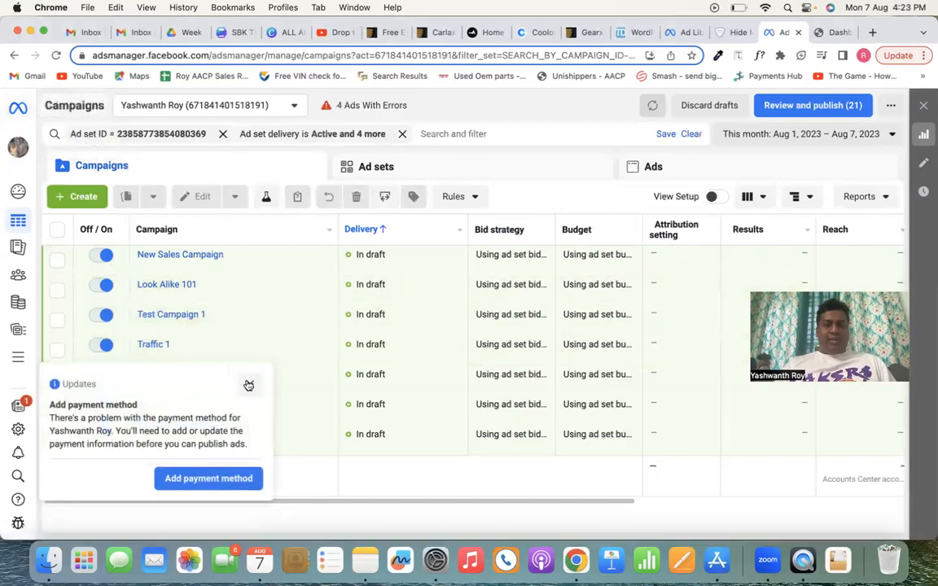
{"action": "left_click", "coordinate": [248, 384]}
- Go to the Audiences page from the shortcuts in the full list of tools
{"action": "mouse_move", "coordinate": [43, 233]}
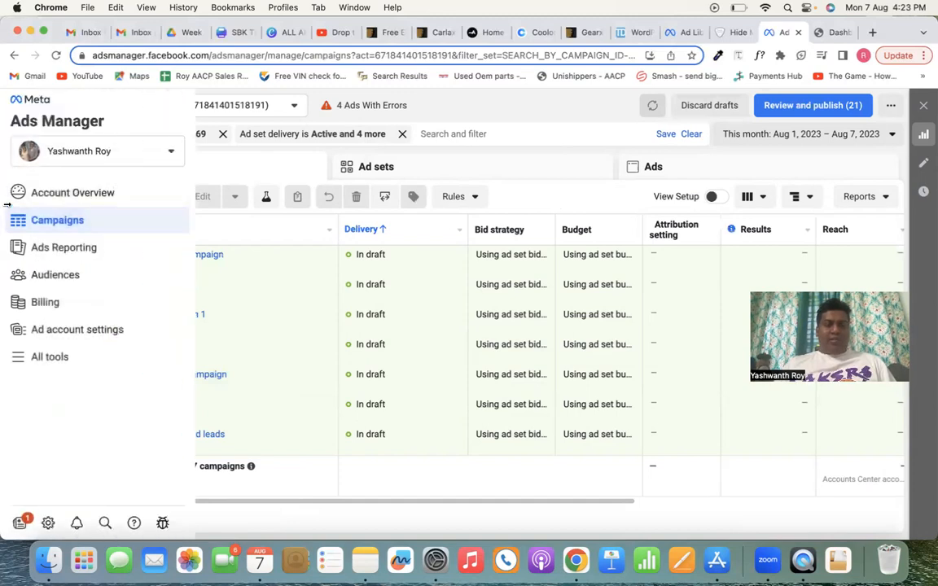
{"action": "left_click", "coordinate": [46, 366]}
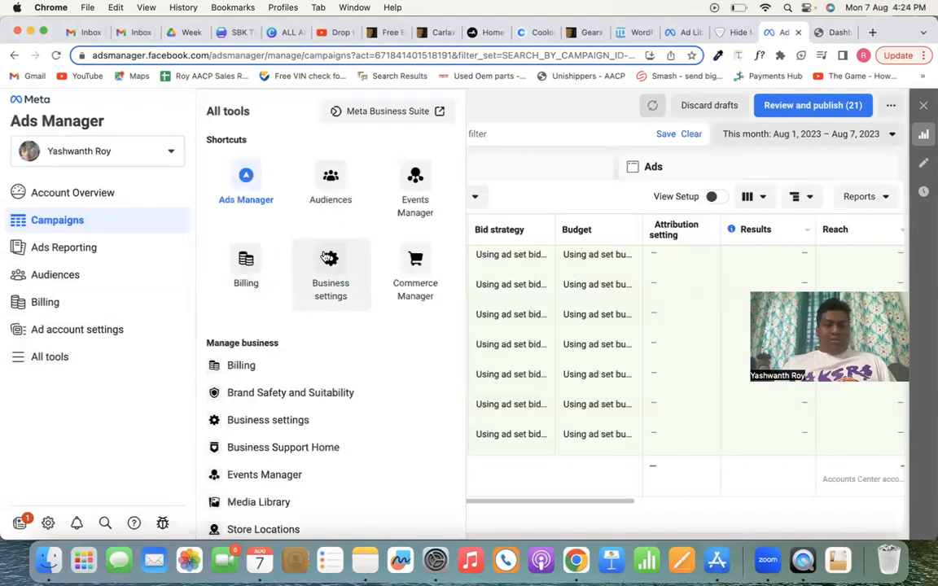
{"action": "left_click", "coordinate": [332, 179]}
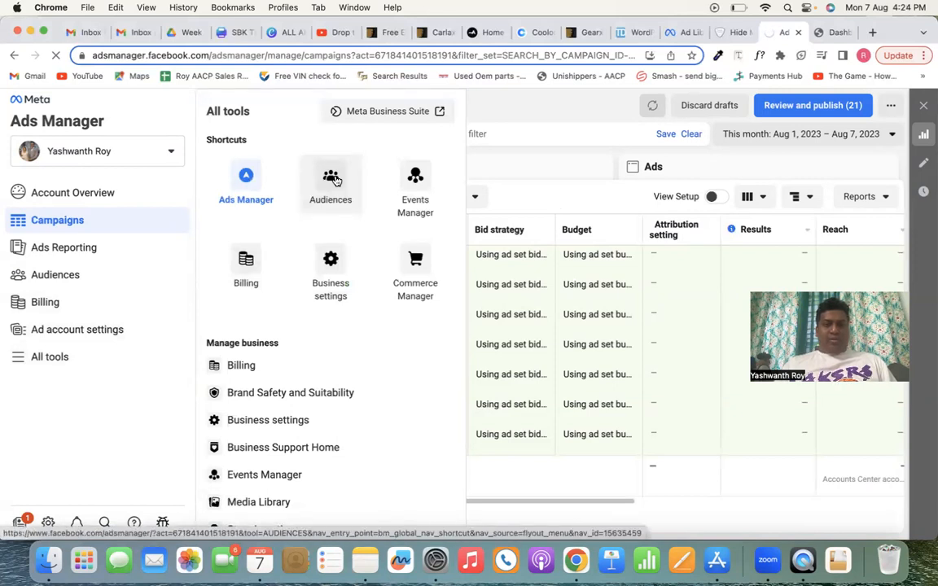
- Open the Audiences page and start a new custom audience with Website as its source
{"action": "left_click", "coordinate": [334, 179]}
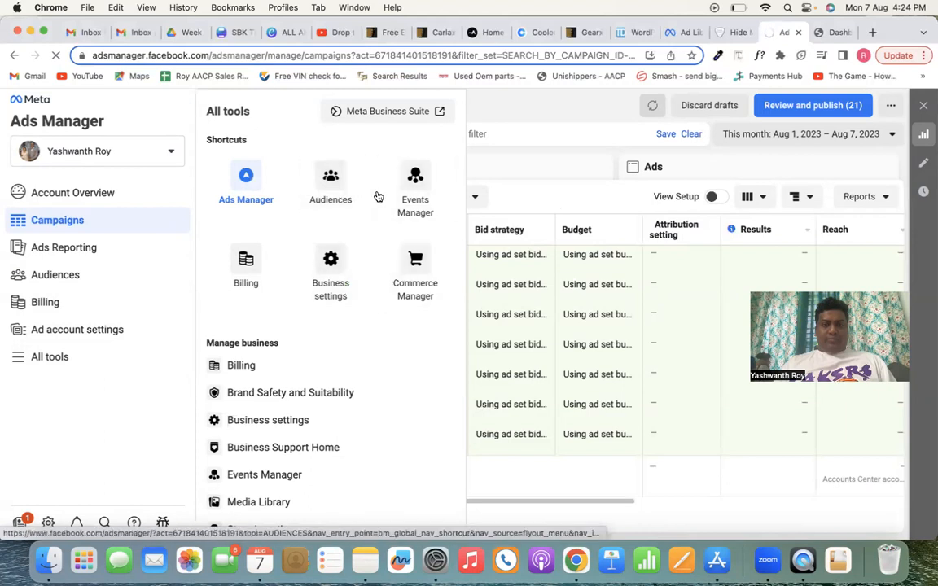
{"action": "left_click", "coordinate": [352, 202]}
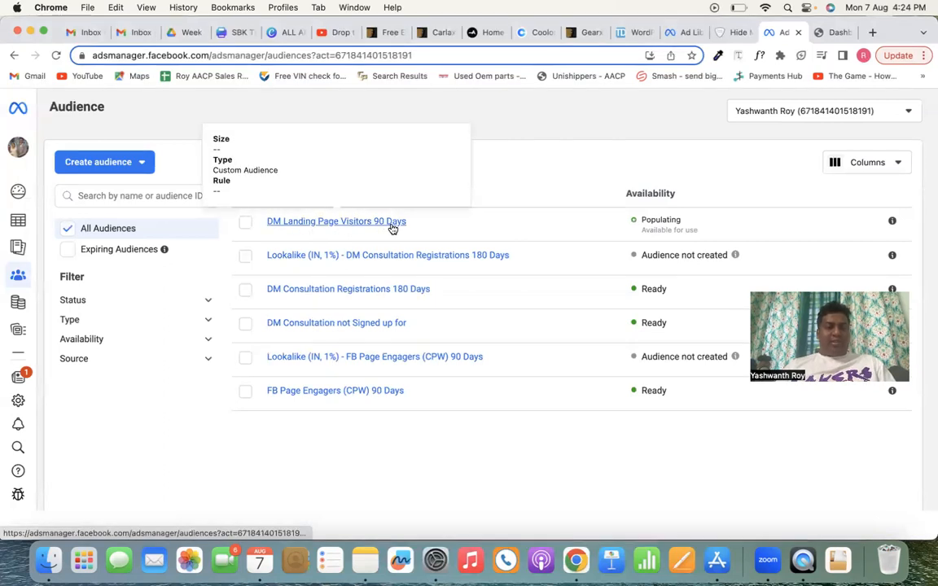
{"action": "left_click", "coordinate": [143, 167]}
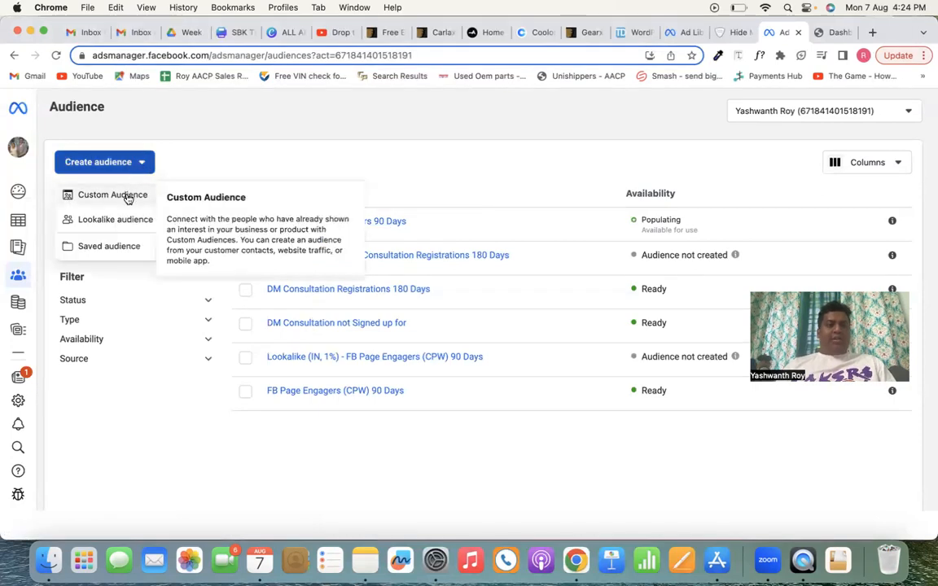
{"action": "left_click", "coordinate": [127, 195]}
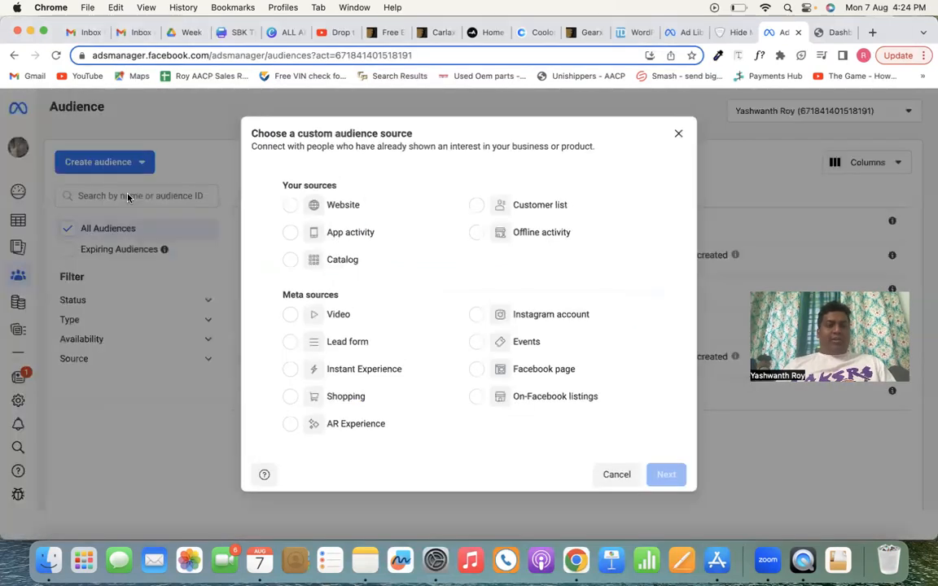
{"action": "left_click", "coordinate": [291, 207]}
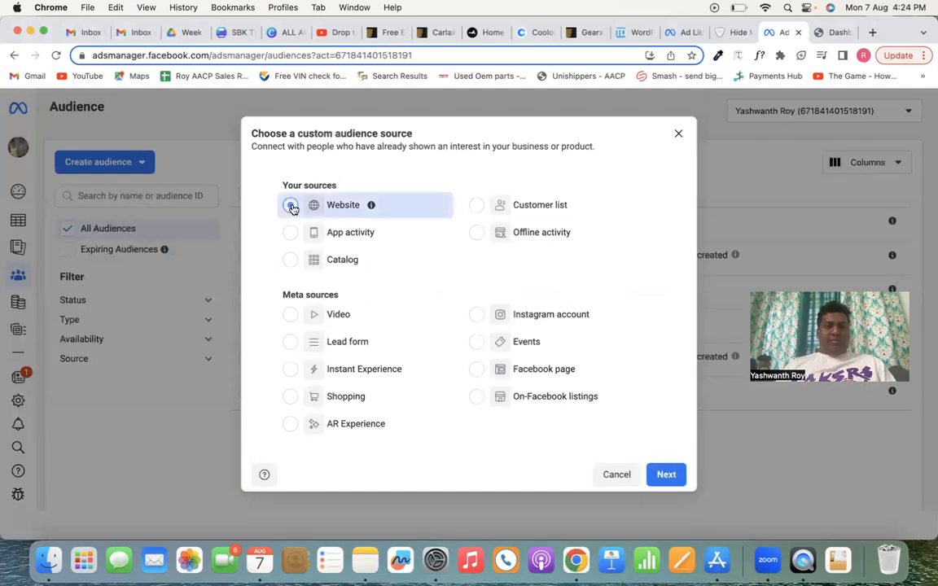
{"action": "left_click", "coordinate": [665, 475]}
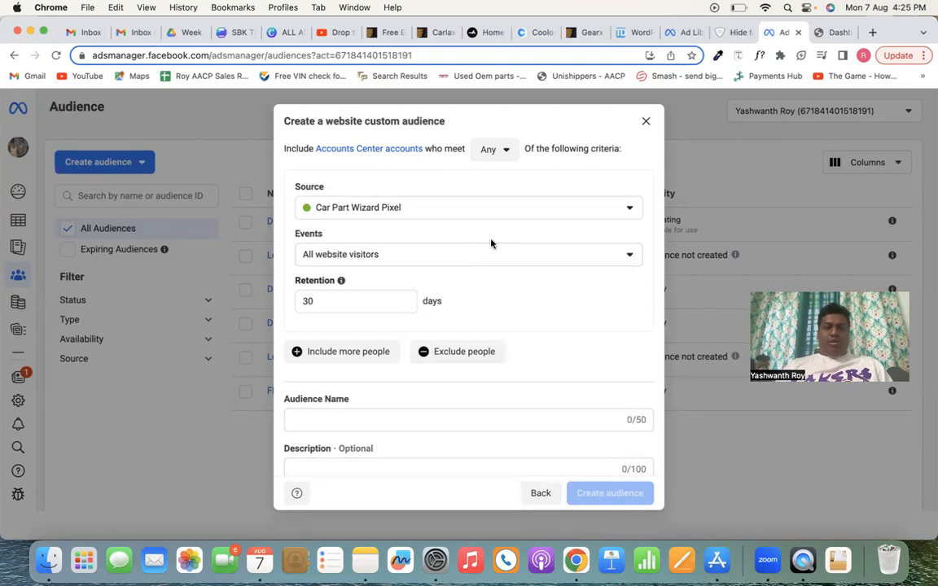
- Set the included people to Car Part Wizard Pixel, People who visited specific web pages, with a retention of 180 days
{"action": "left_click", "coordinate": [500, 217]}
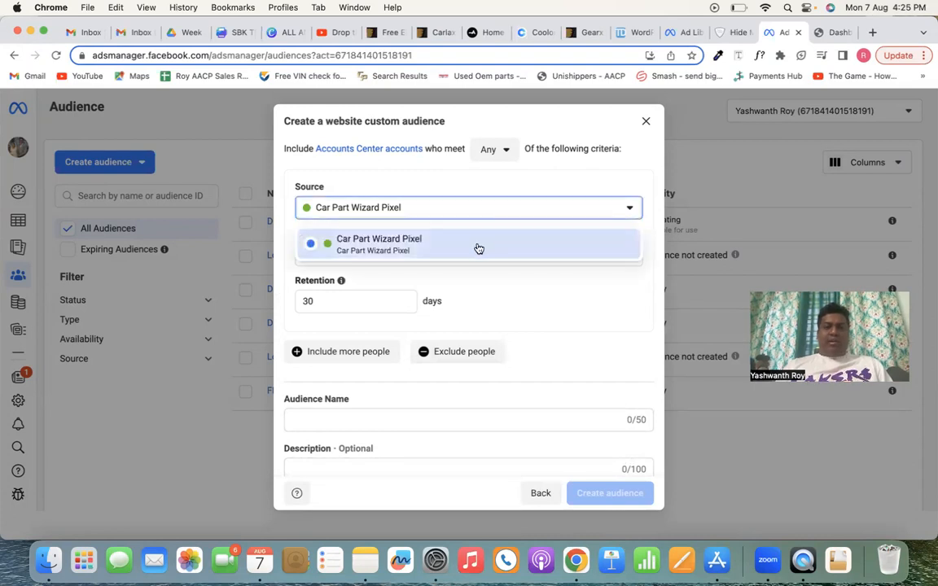
{"action": "left_click", "coordinate": [479, 247]}
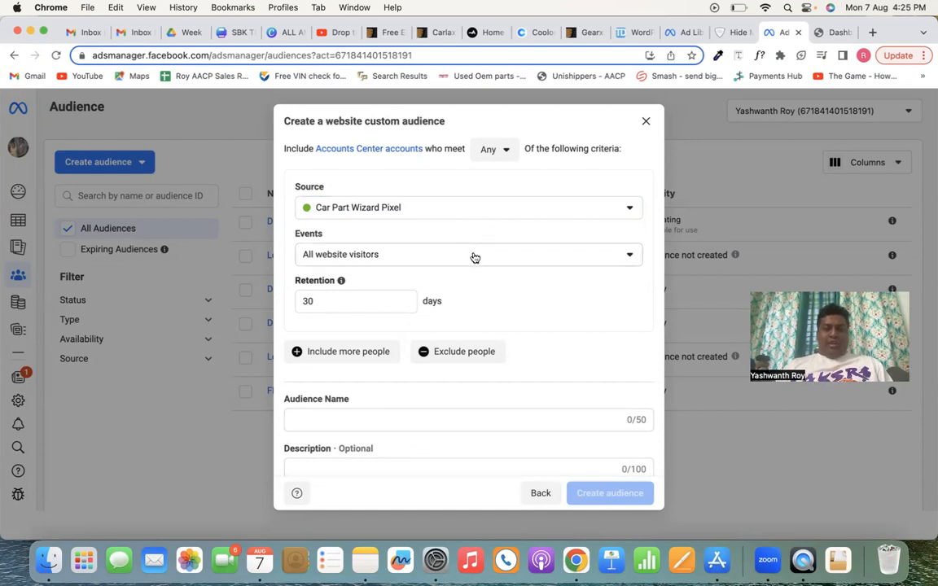
{"action": "left_click", "coordinate": [474, 257]}
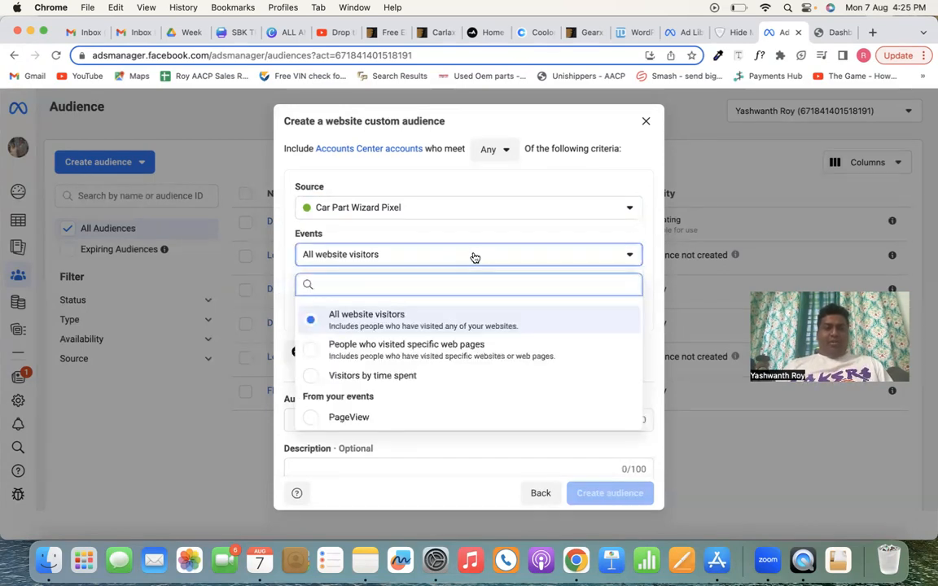
{"action": "left_click", "coordinate": [434, 351]}
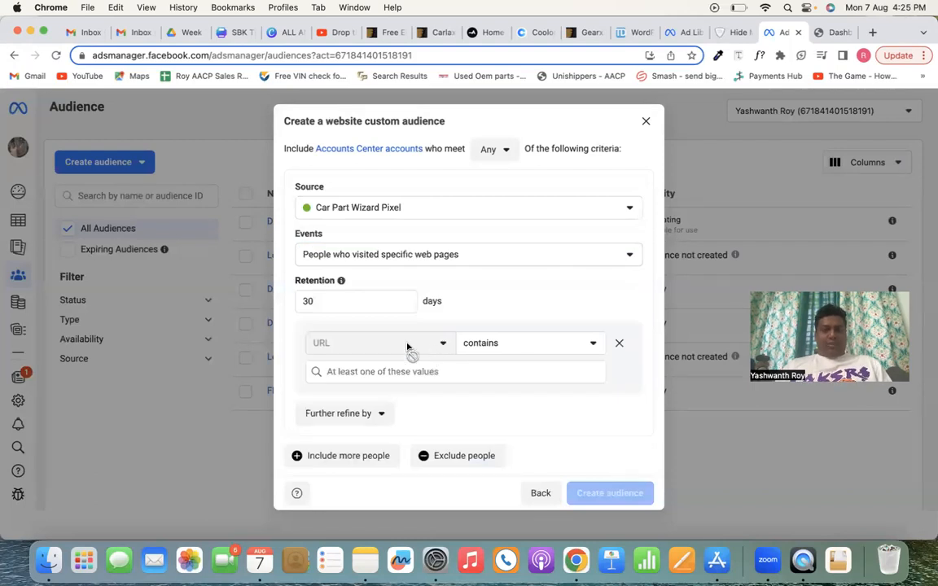
{"action": "left_click", "coordinate": [373, 305]}
{"action": "left_click_drag", "start_coordinate": [373, 305], "coordinate": [305, 301]}
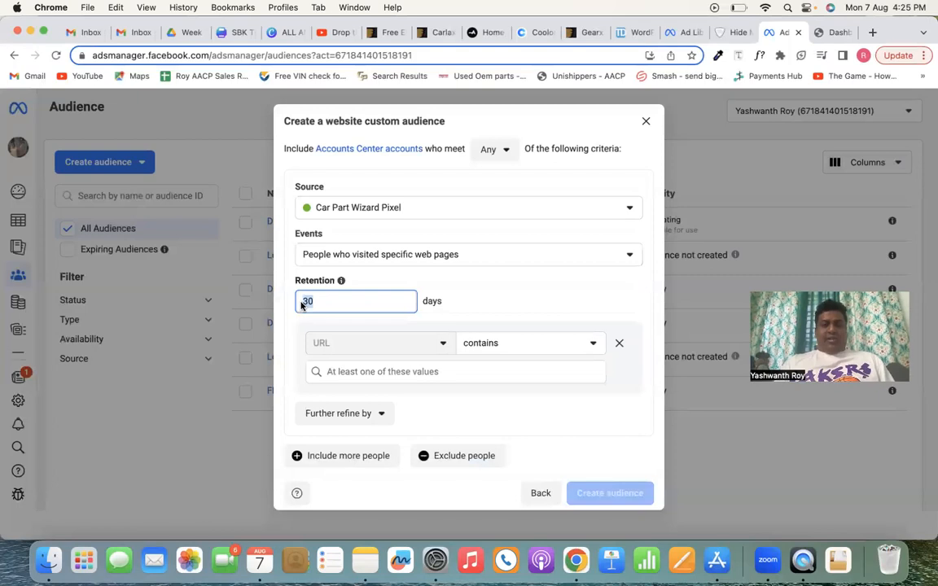
{"action": "type", "text": "180"}
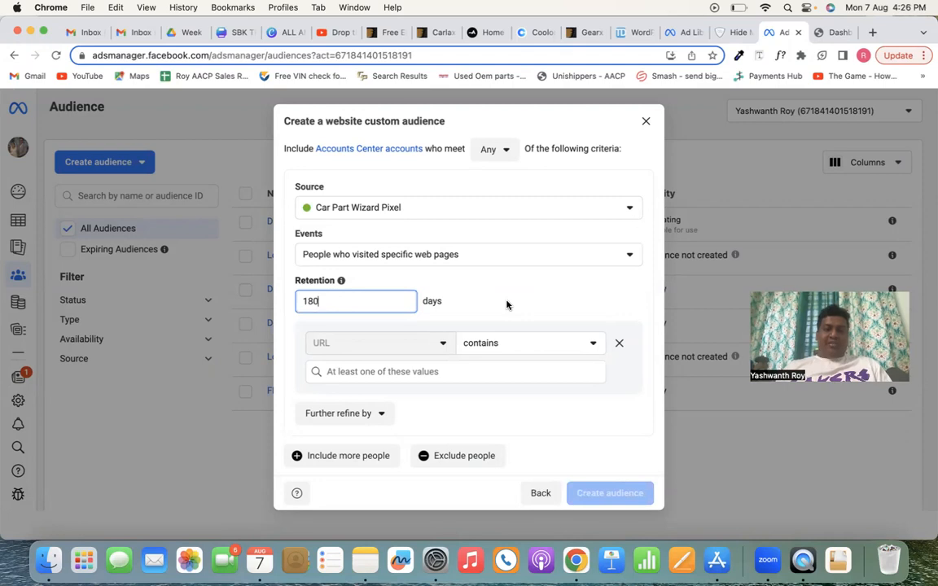
{"action": "left_click", "coordinate": [523, 348]}
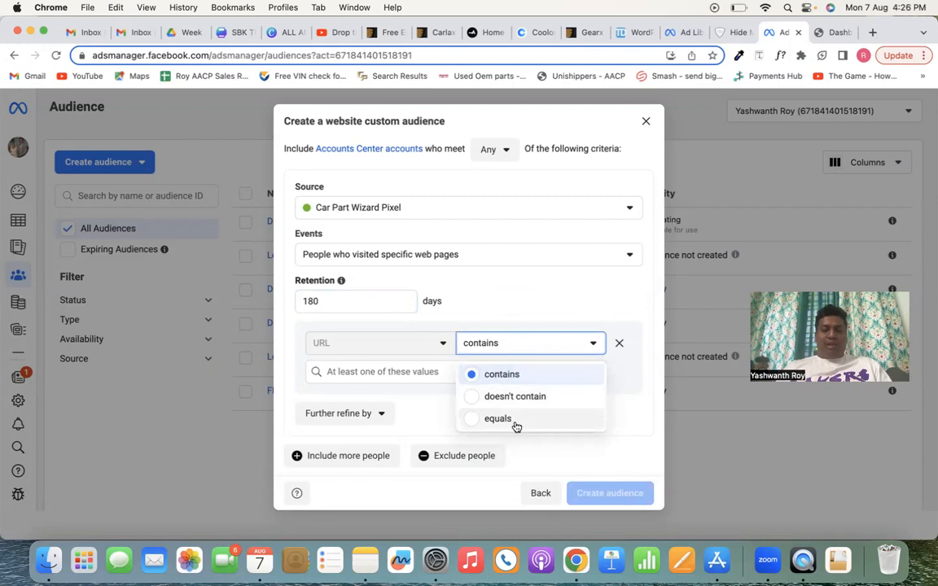
{"action": "left_click", "coordinate": [516, 420]}
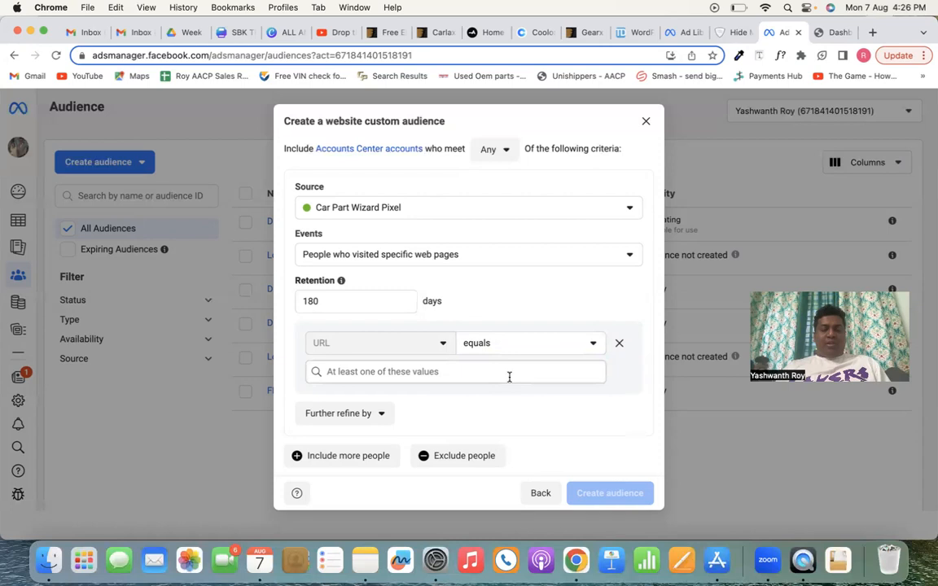
{"action": "key", "text": "super+Tab"}
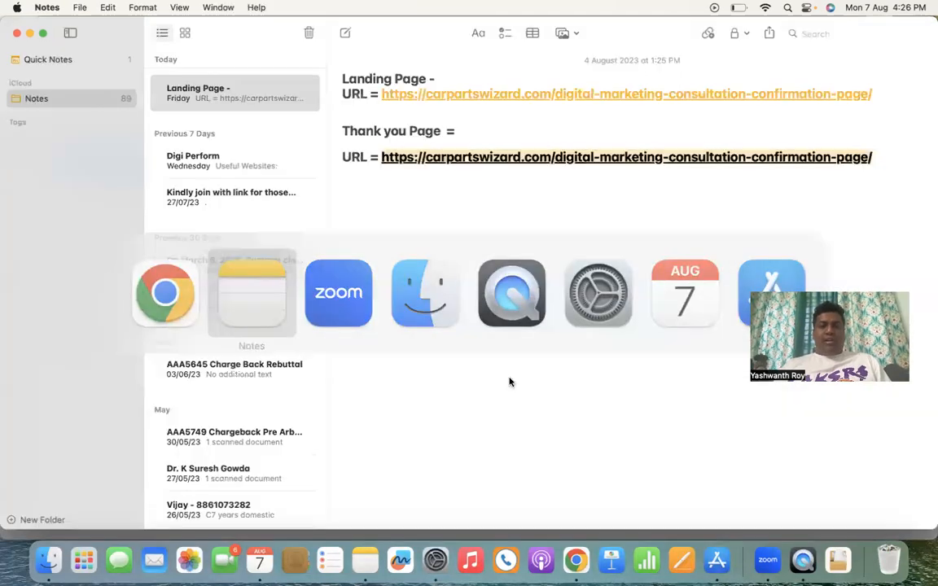
{"action": "left_click", "coordinate": [509, 305]}
{"action": "left_click_drag", "start_coordinate": [879, 155], "coordinate": [386, 154]}
{"action": "key", "text": "super+c"}
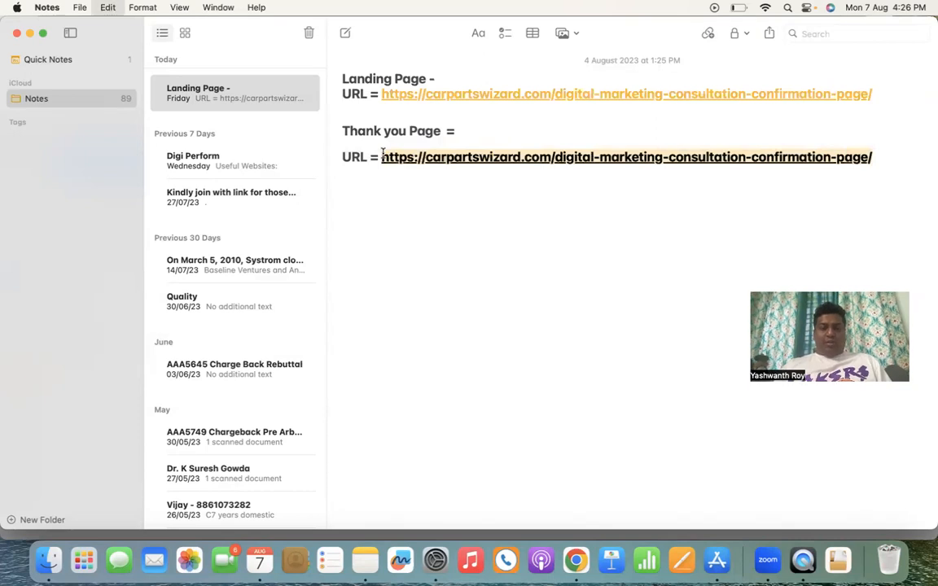
{"action": "key", "text": "super+Tab"}
{"action": "left_click", "coordinate": [461, 370]}
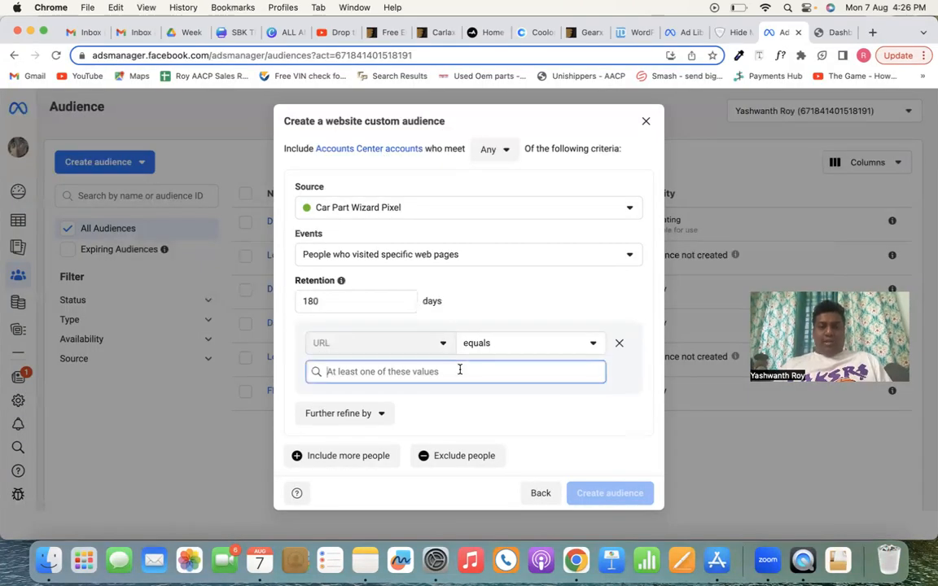
{"action": "key", "text": "super+v"}
{"action": "key", "text": "Return"}
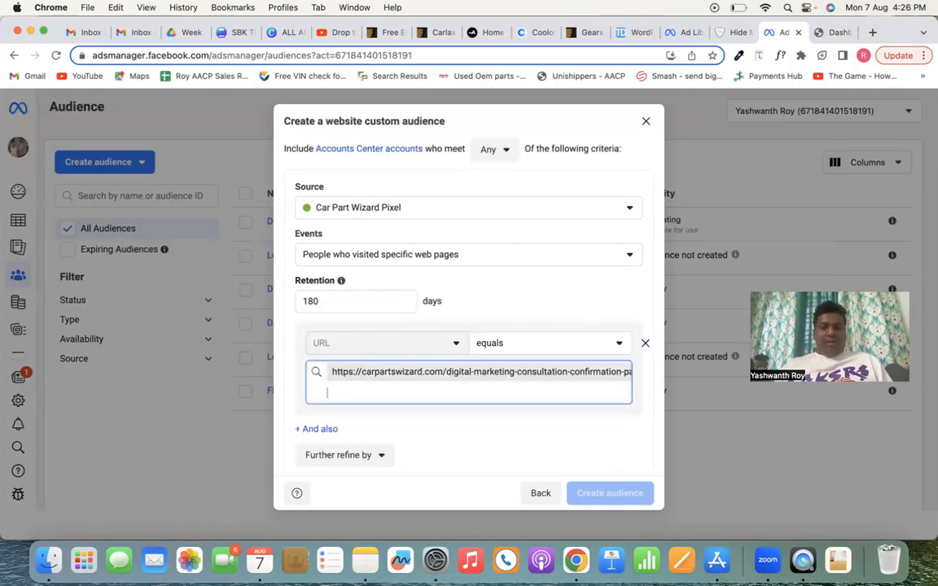
- Add an exclusion using Car Part Wizard Pixel as source and People who visited specific web pages as its event
{"action": "scroll", "coordinate": [514, 450], "scroll_direction": "down", "scroll_amount": 6}
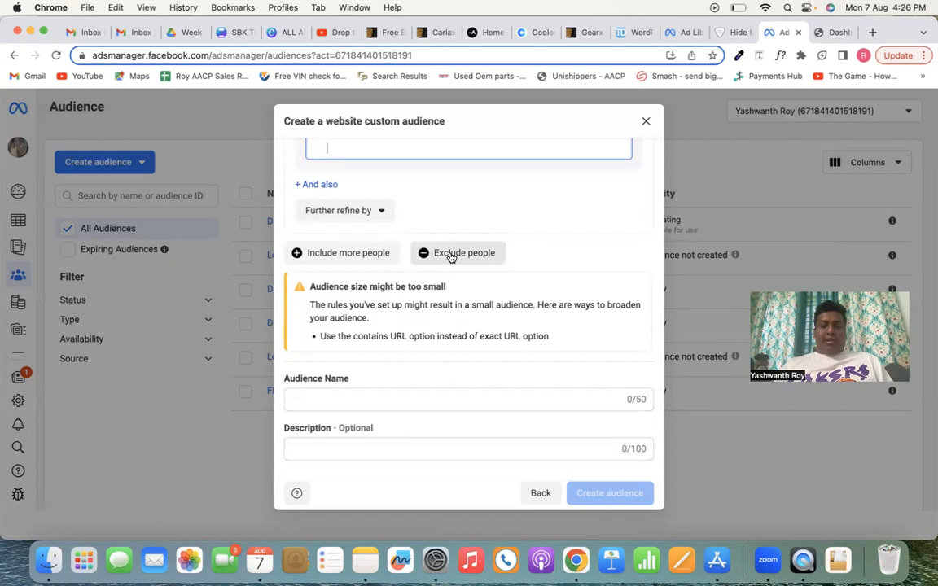
{"action": "left_click", "coordinate": [451, 256]}
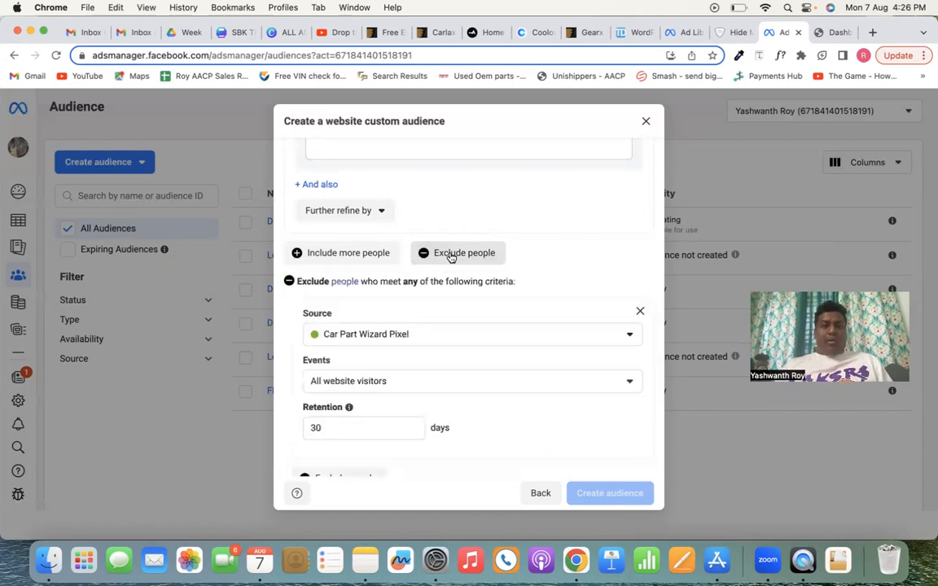
{"action": "left_click", "coordinate": [440, 337]}
{"action": "left_click", "coordinate": [433, 364]}
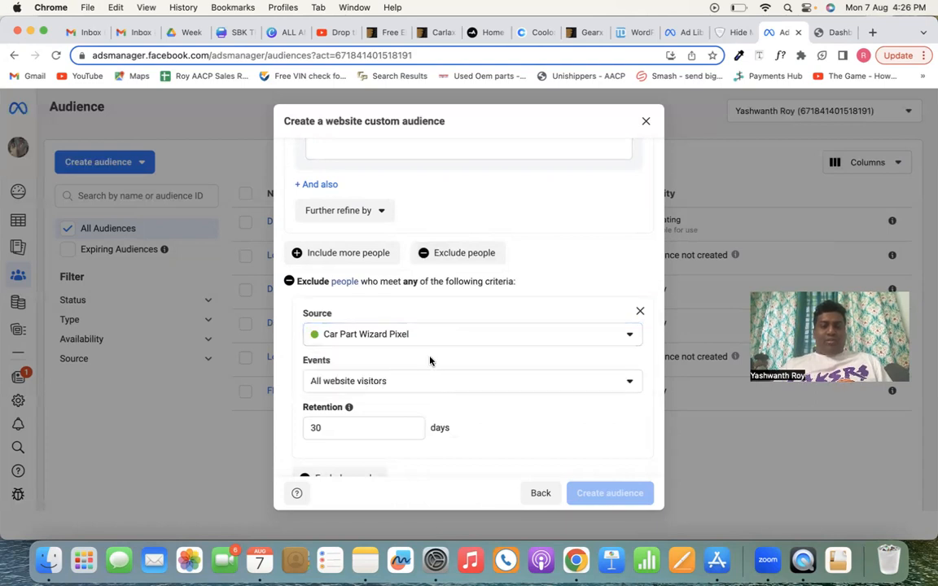
{"action": "scroll", "coordinate": [432, 360], "scroll_direction": "down", "scroll_amount": 3}
{"action": "left_click", "coordinate": [450, 283]}
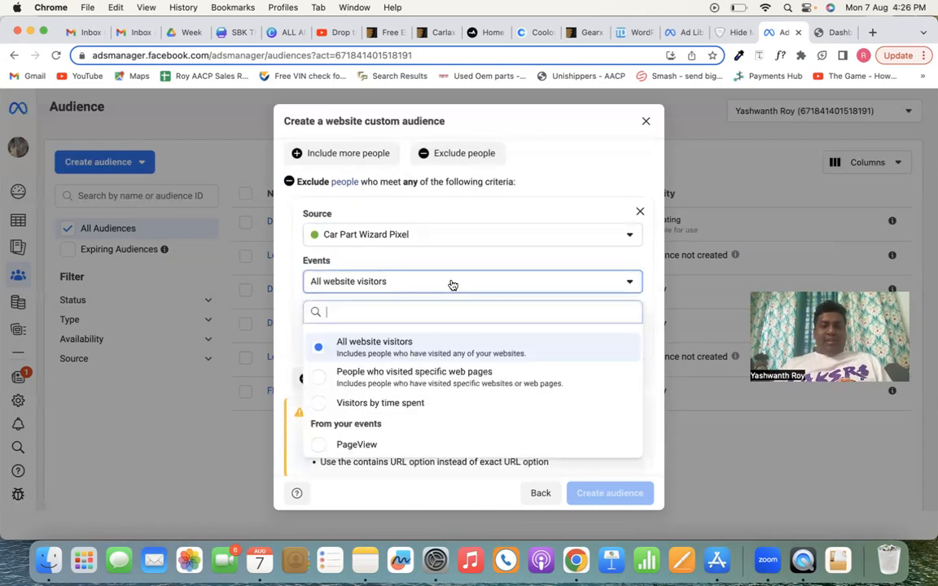
{"action": "left_click", "coordinate": [438, 377]}
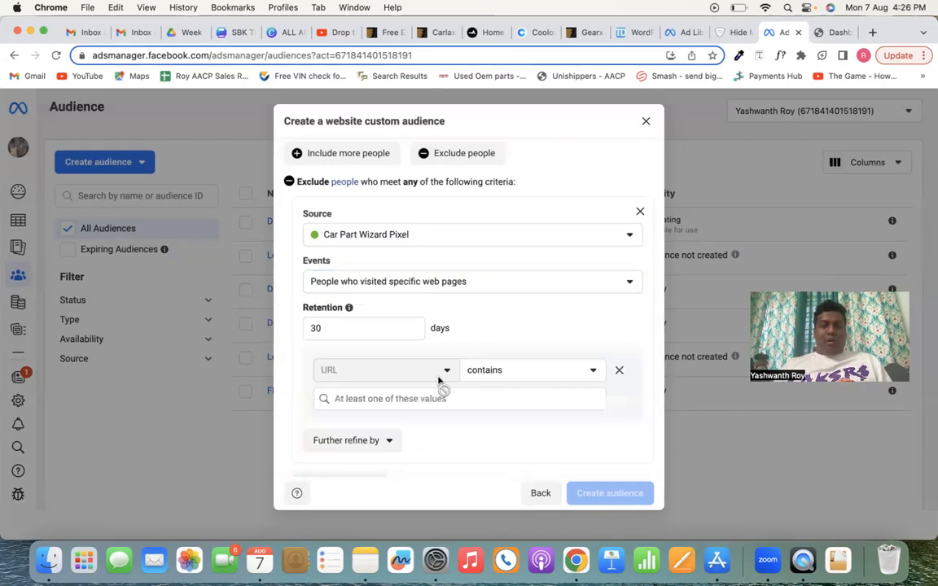
{"action": "left_click", "coordinate": [501, 370]}
{"action": "left_click", "coordinate": [511, 446]}
{"action": "left_click", "coordinate": [496, 400]}
{"action": "key", "text": "super+Tab"}
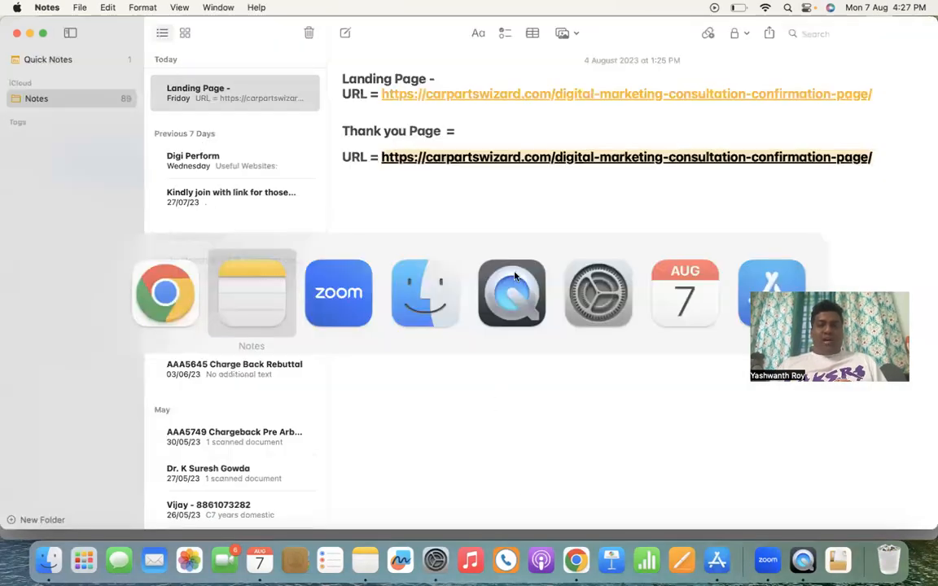
{"action": "left_click_drag", "start_coordinate": [884, 100], "coordinate": [379, 92]}
{"action": "key", "text": "super+c"}
{"action": "key", "text": "super+Tab"}
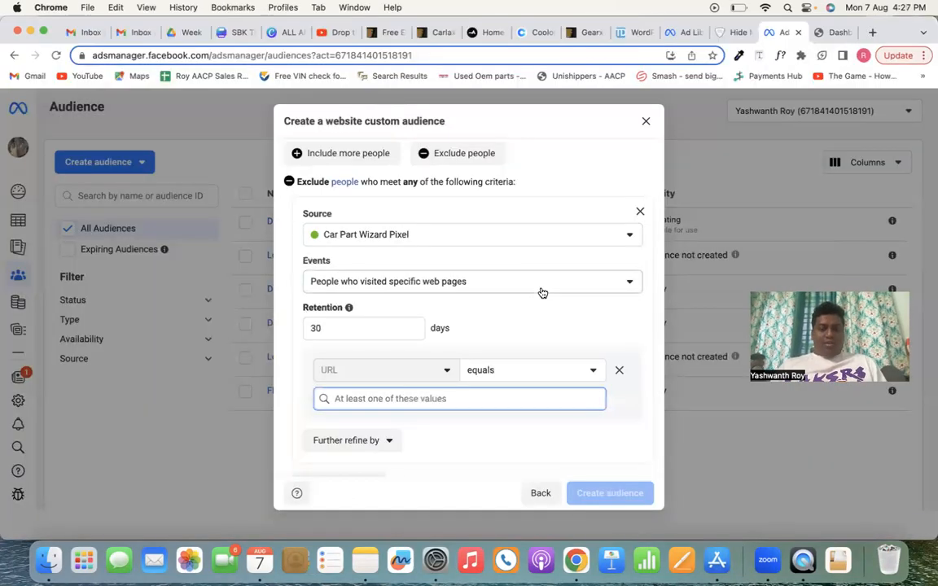
{"action": "key", "text": "super+v"}
{"action": "key", "text": "Return"}
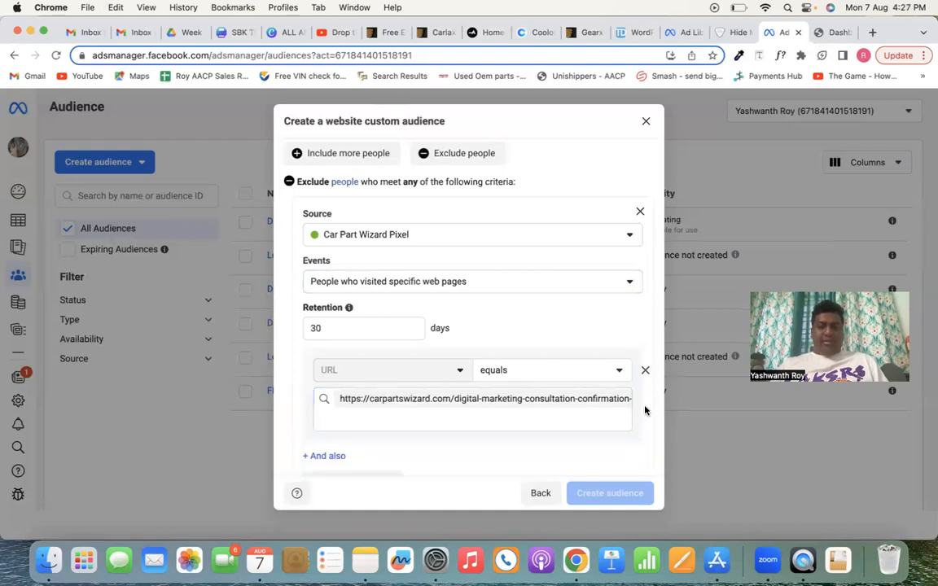
- Name the audience DM Course Appointment Confirmation 180 Days
{"action": "scroll", "coordinate": [649, 432], "scroll_direction": "down", "scroll_amount": 4}
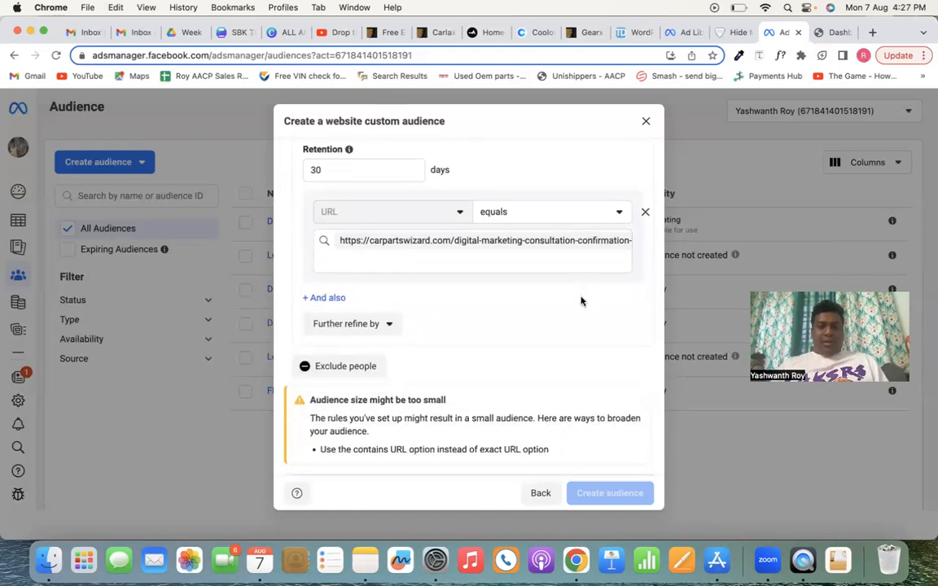
{"action": "scroll", "coordinate": [581, 301], "scroll_direction": "down", "scroll_amount": 3}
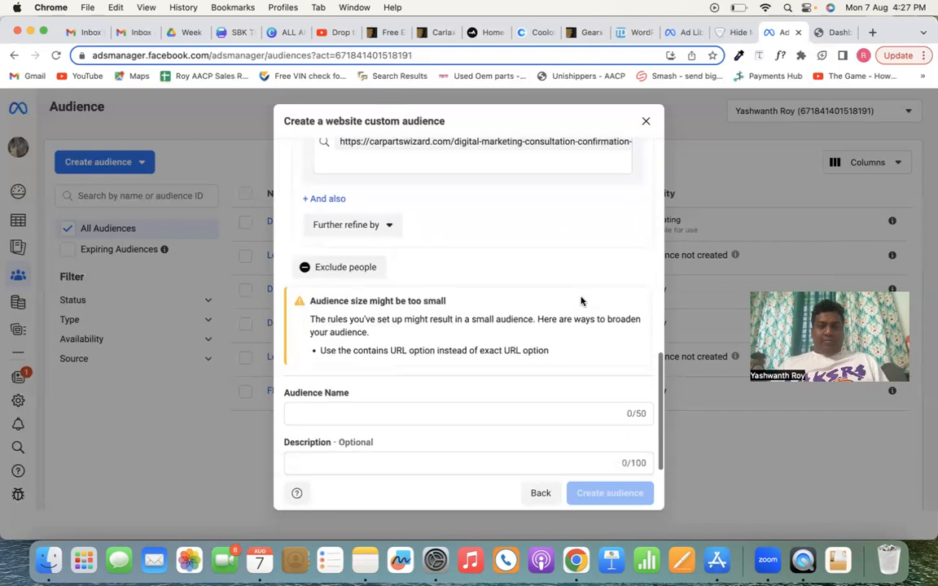
{"action": "left_click", "coordinate": [511, 397]}
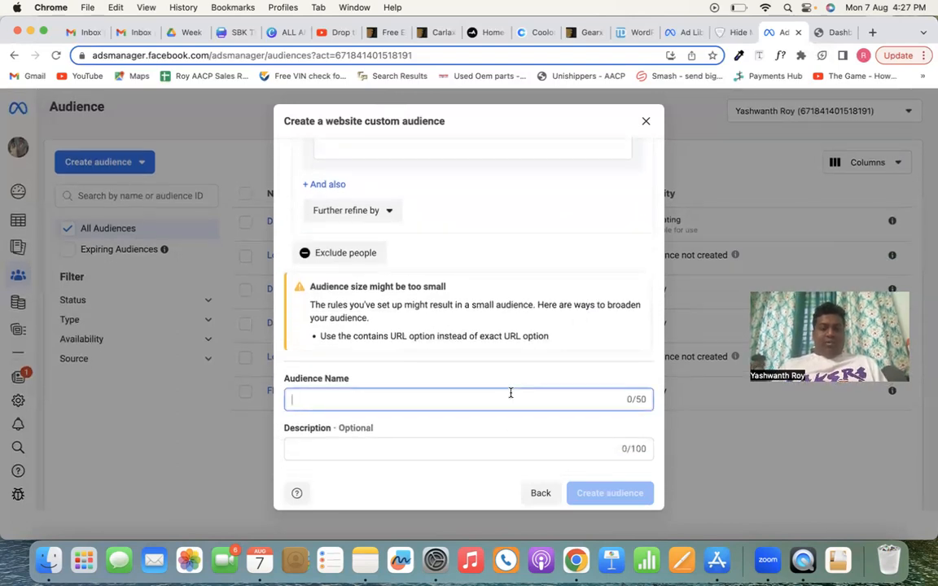
{"action": "type", "text": "DM Course Appointment"}
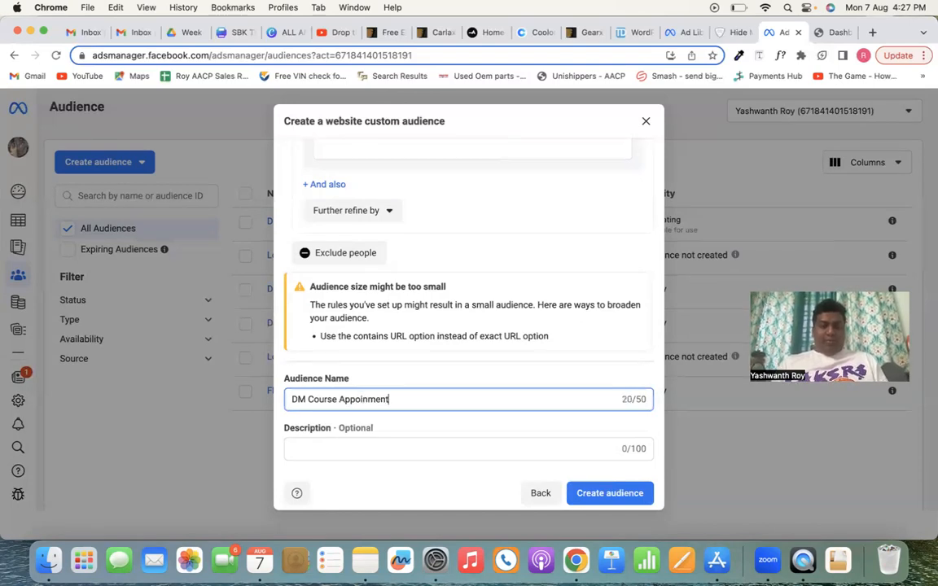
{"action": "key", "text": "BackSpace"}
{"action": "key", "text": "BackSpace"}
{"action": "key", "text": "BackSpace"}
{"action": "key", "text": "BackSpace"}
{"action": "key", "text": "BackSpace"}
{"action": "key", "text": "BackSpace"}
{"action": "type", "text": "ntment Conf"}
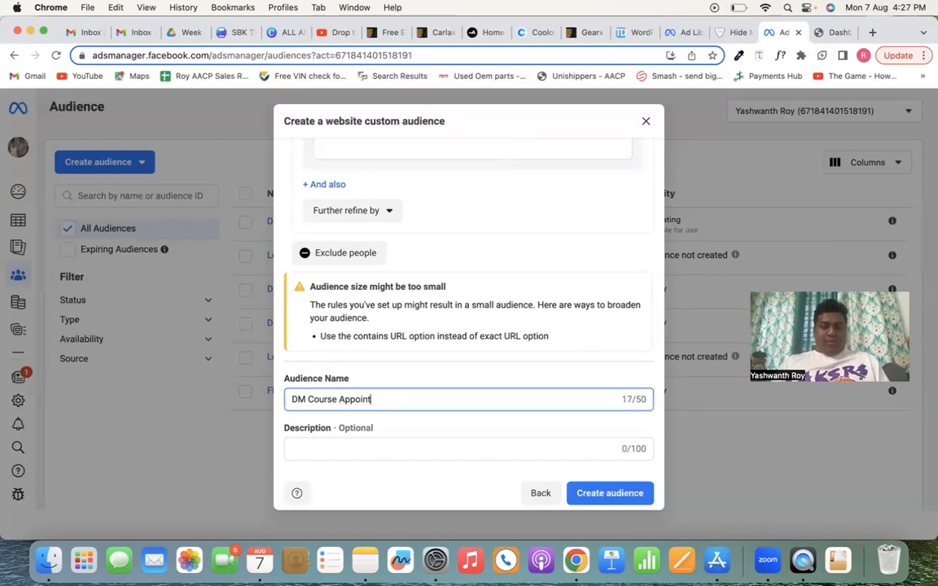
{"action": "type", "text": "ir"}
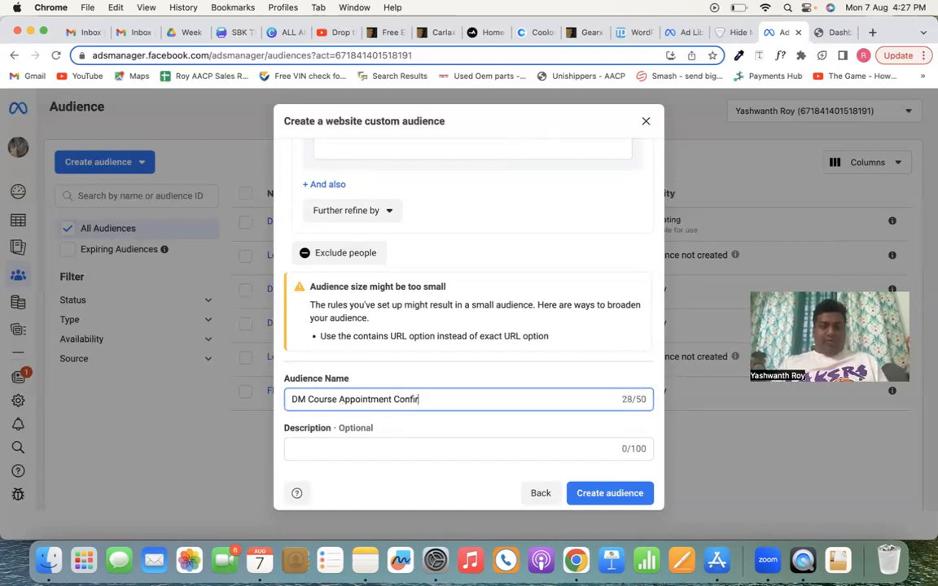
{"action": "type", "text": "mation "}
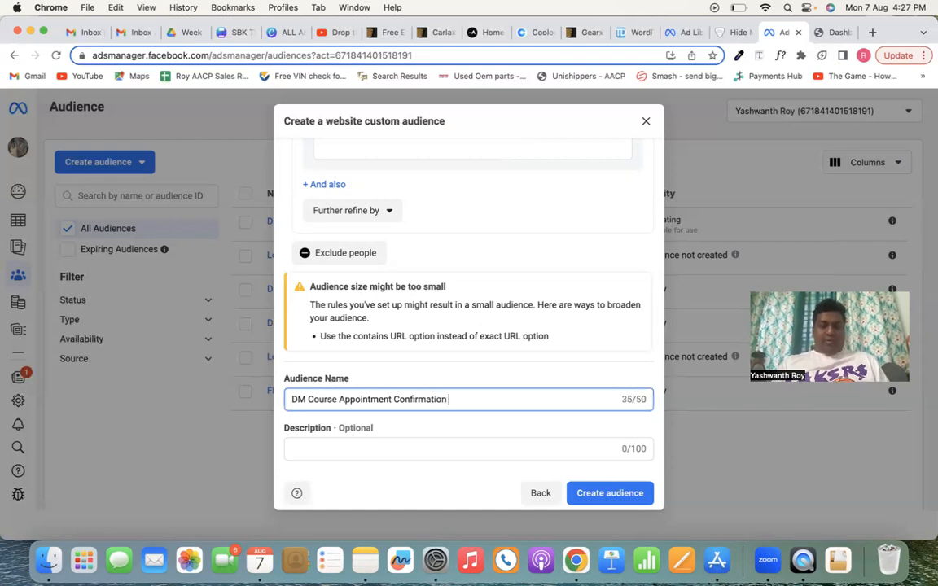
{"action": "type", "text": "180 Days"}
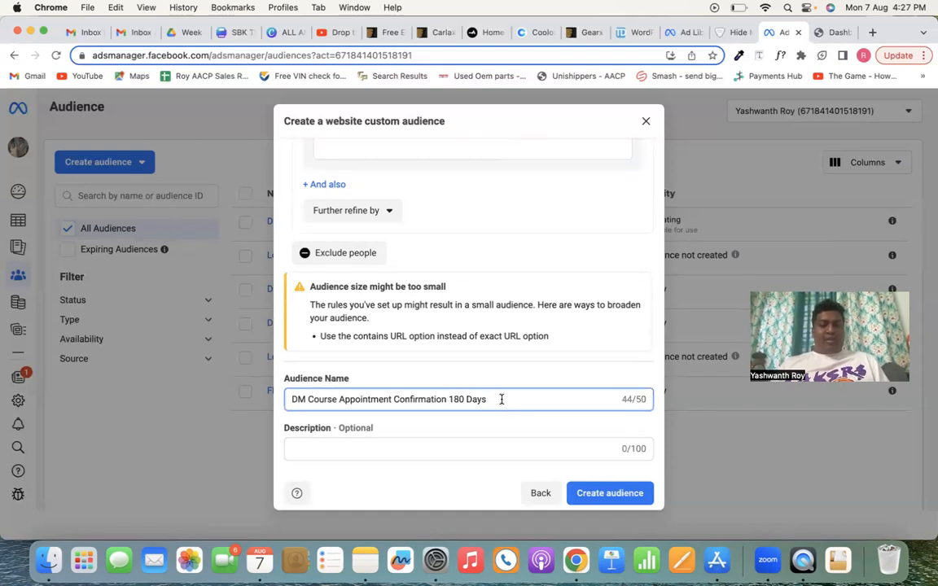
{"action": "key", "text": "BackSpace"}
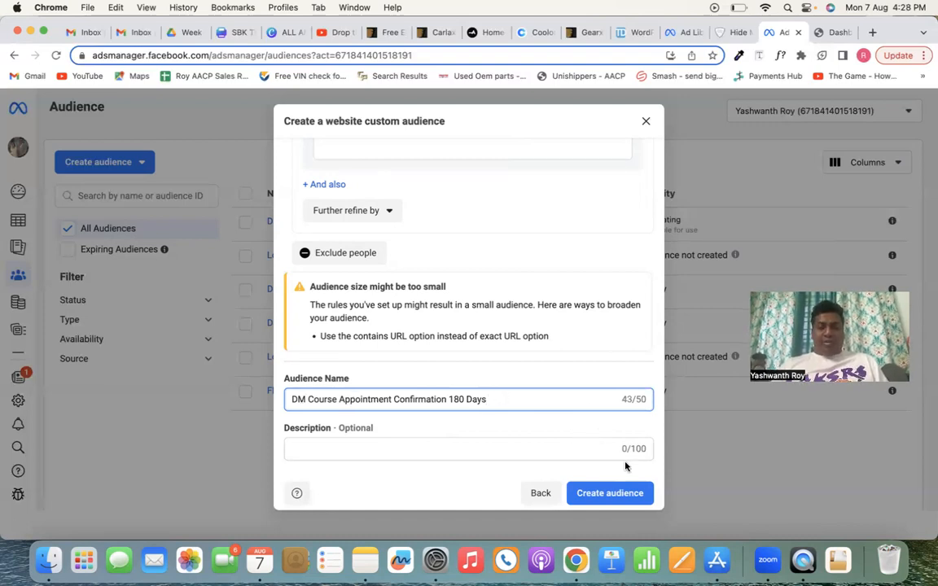
- Create the DM Course Appointment Confirmation 180 Days audience and dismiss the suggested next steps
{"action": "left_click", "coordinate": [619, 493]}
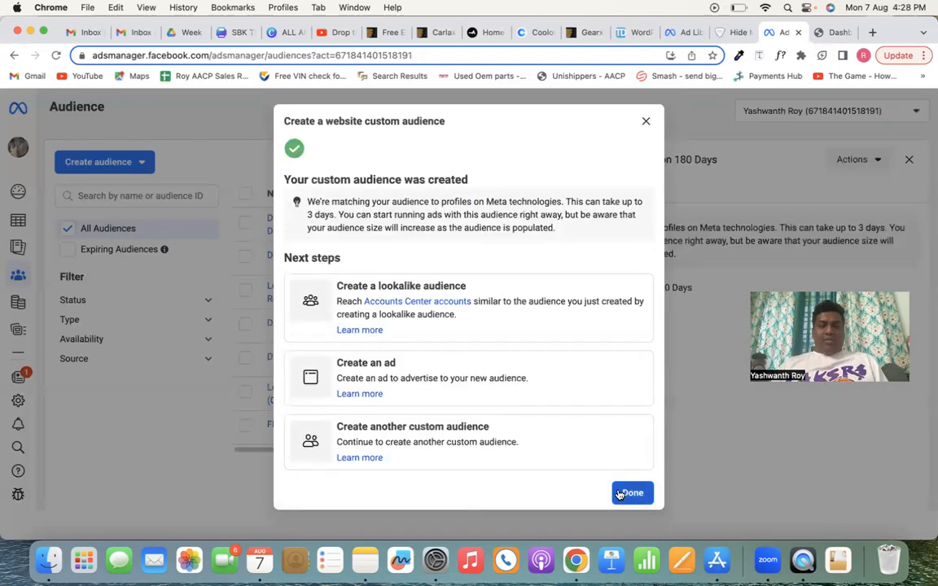
{"action": "left_click", "coordinate": [647, 121]}
{"action": "mouse_move", "coordinate": [363, 217]}
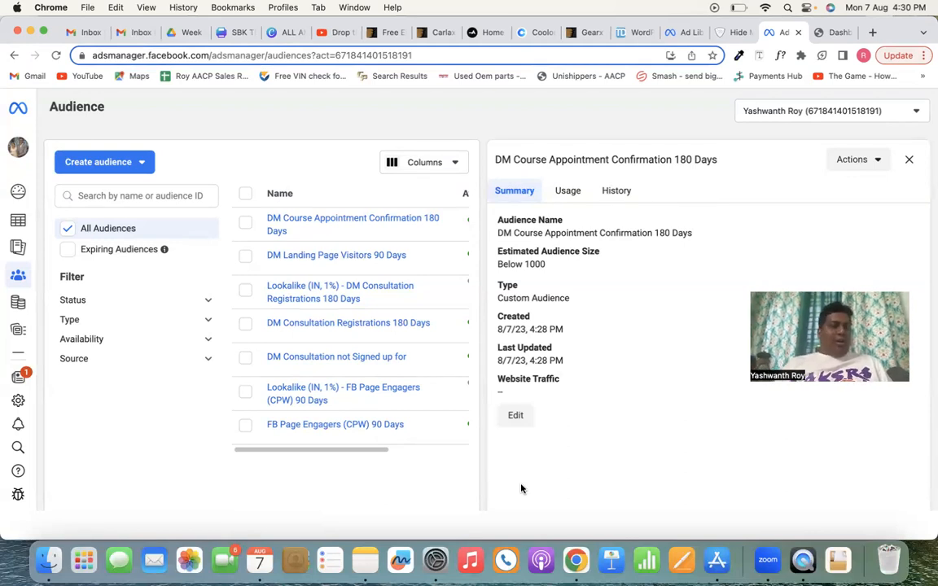
- Visit the campaigns overview and return to the Audiences list through the full set of tools
{"action": "mouse_move", "coordinate": [7, 127]}
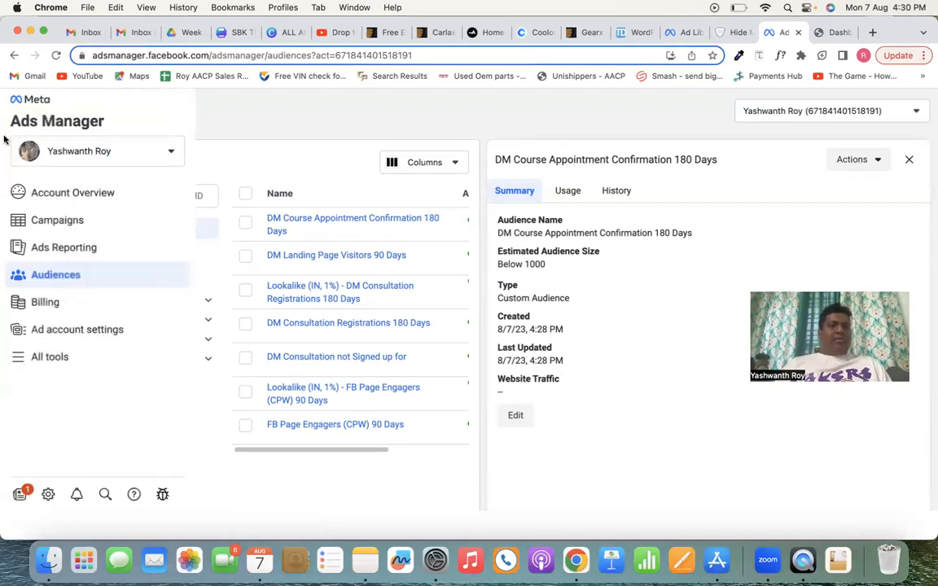
{"action": "left_click", "coordinate": [21, 107]}
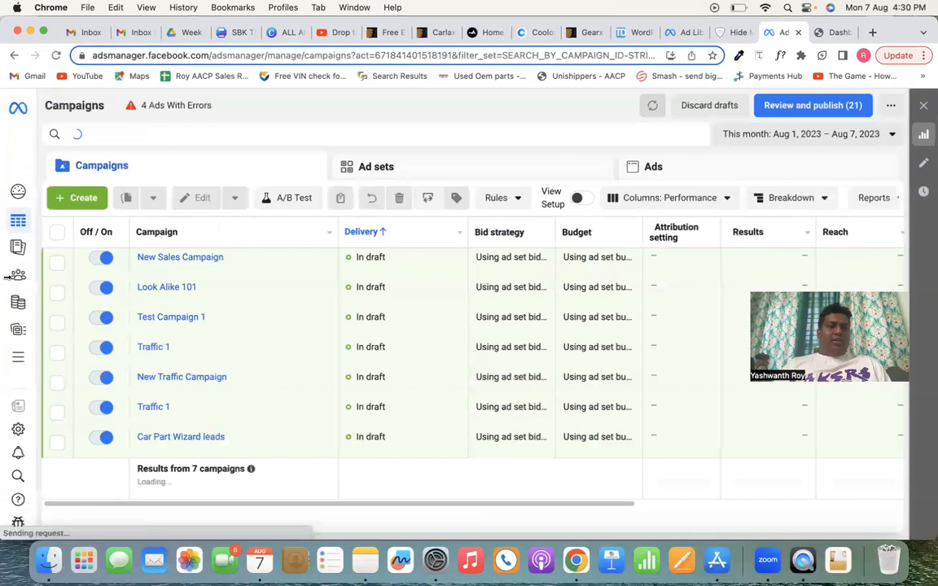
{"action": "mouse_move", "coordinate": [7, 277]}
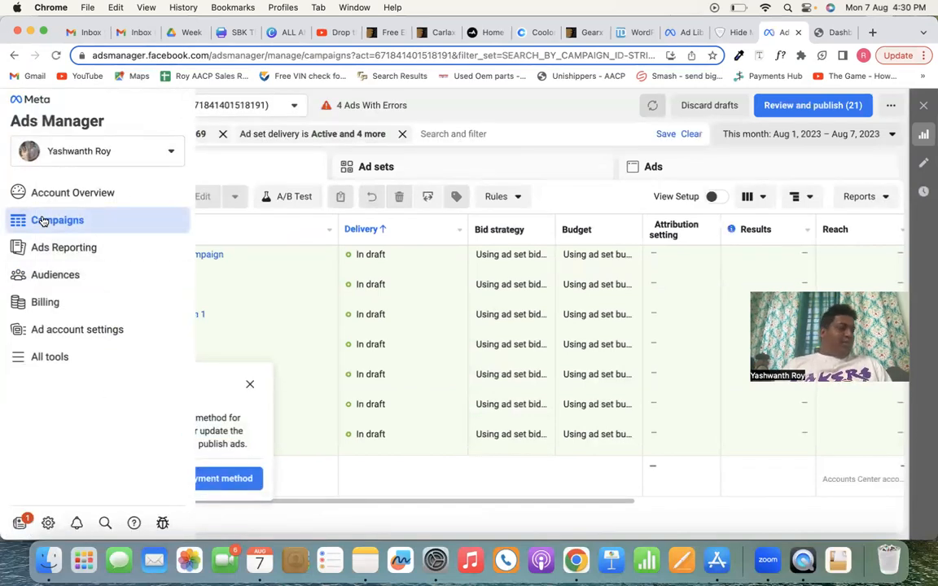
{"action": "left_click", "coordinate": [46, 357]}
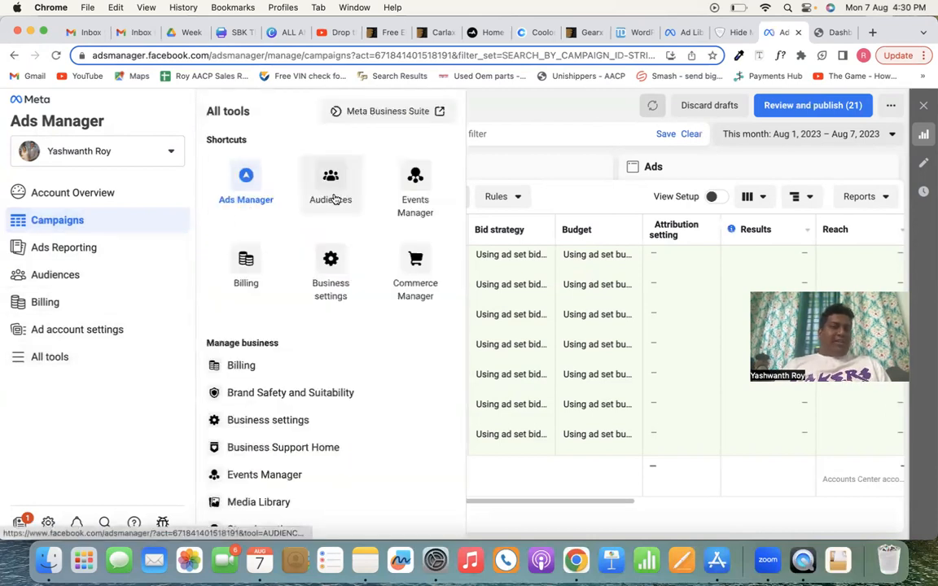
{"action": "left_click", "coordinate": [332, 195]}
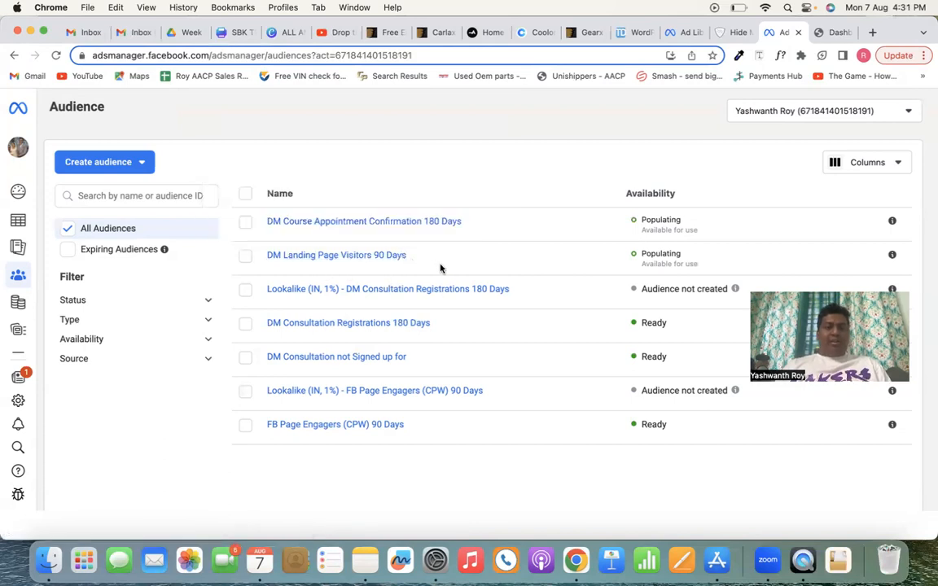
- Start a lookalike audience and choose the custom audience DM Course Appointment Confirmation 180 Days as its source
{"action": "left_click", "coordinate": [244, 225]}
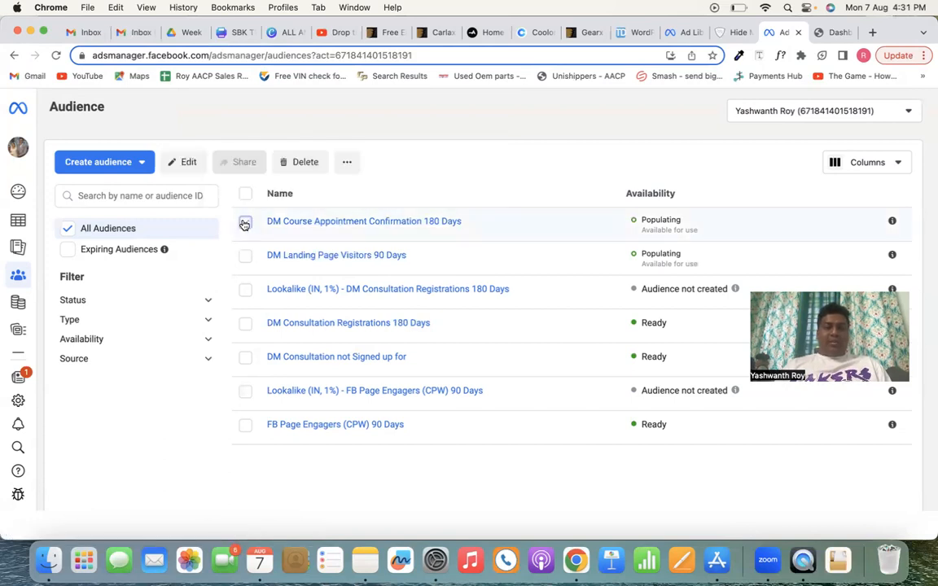
{"action": "left_click", "coordinate": [298, 221]}
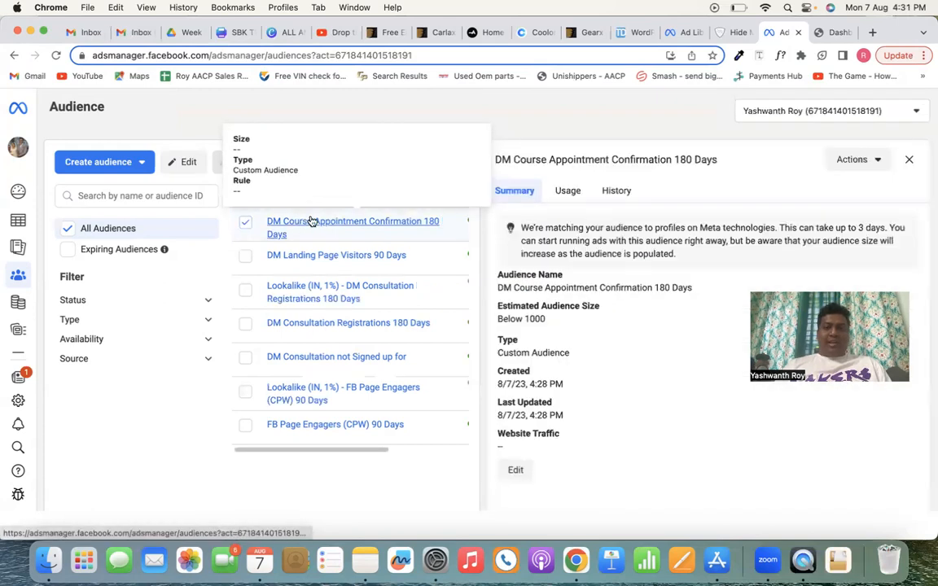
{"action": "left_click", "coordinate": [871, 167]}
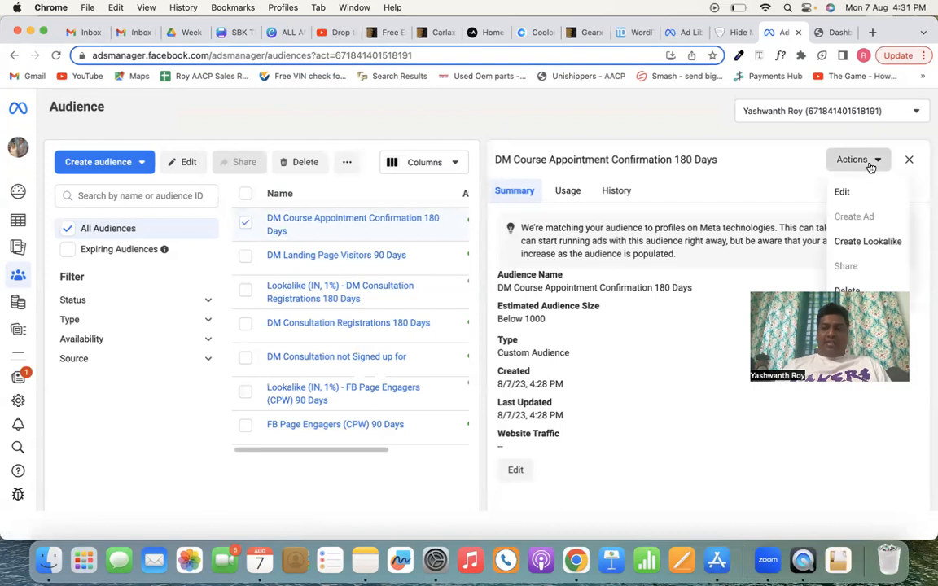
{"action": "left_click", "coordinate": [868, 242]}
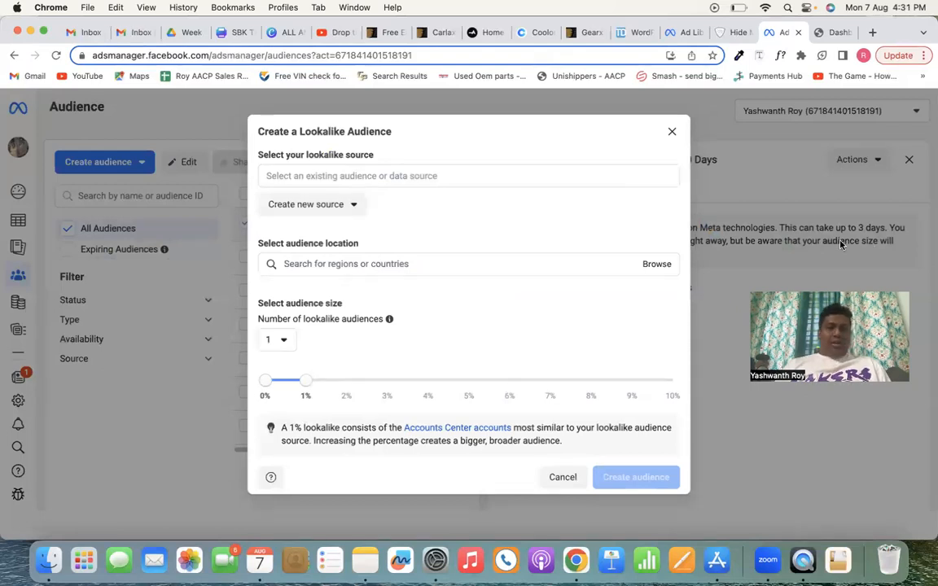
{"action": "left_click", "coordinate": [356, 205]}
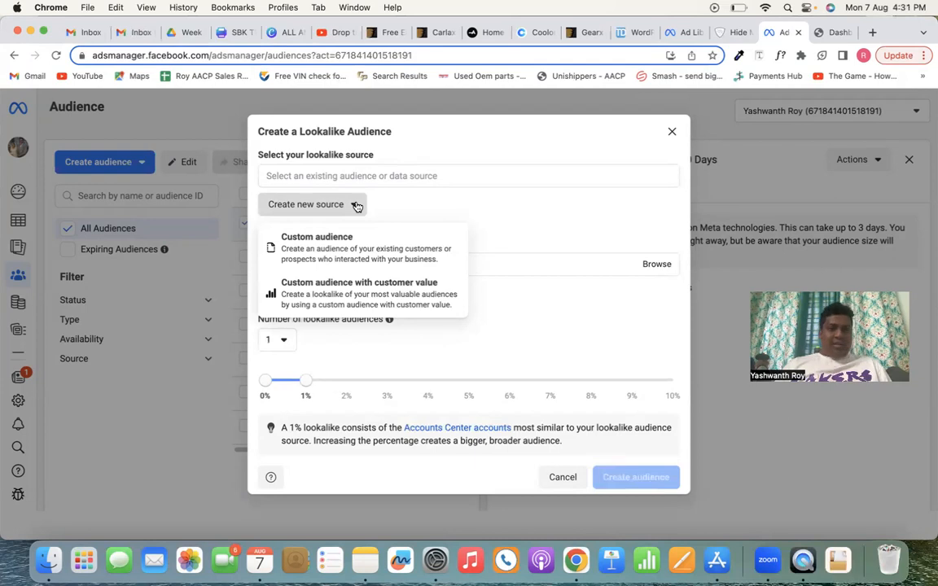
{"action": "left_click", "coordinate": [373, 176]}
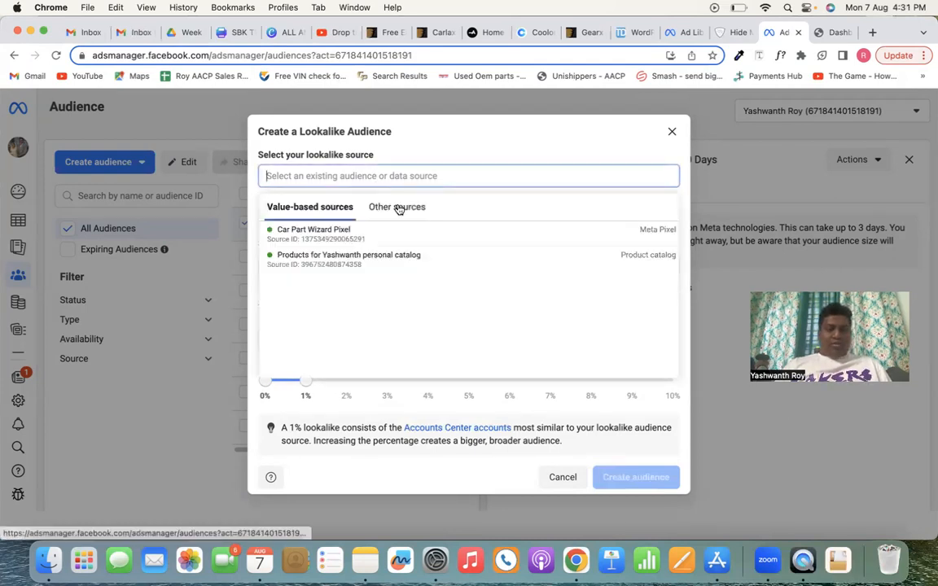
{"action": "left_click", "coordinate": [399, 209]}
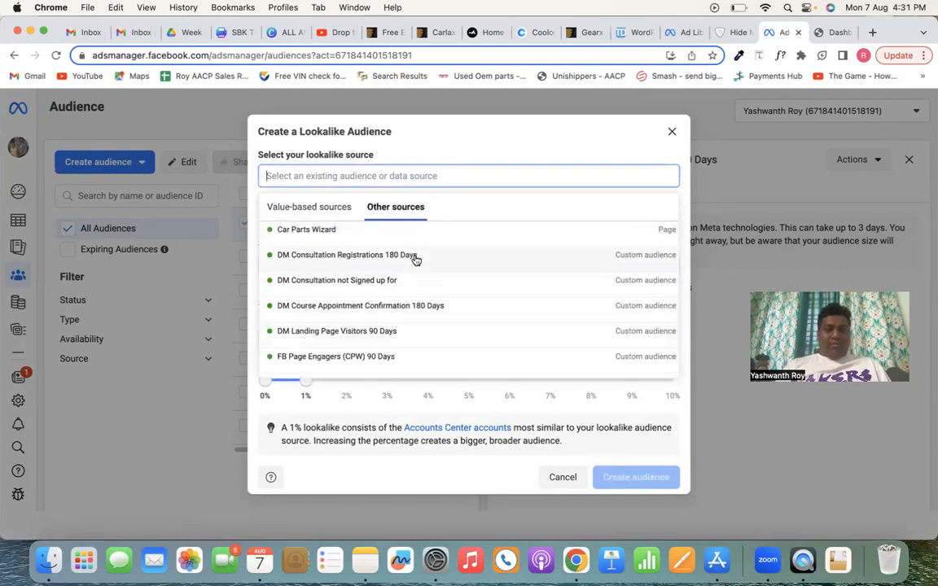
{"action": "scroll", "coordinate": [415, 265], "scroll_direction": "down", "scroll_amount": 1}
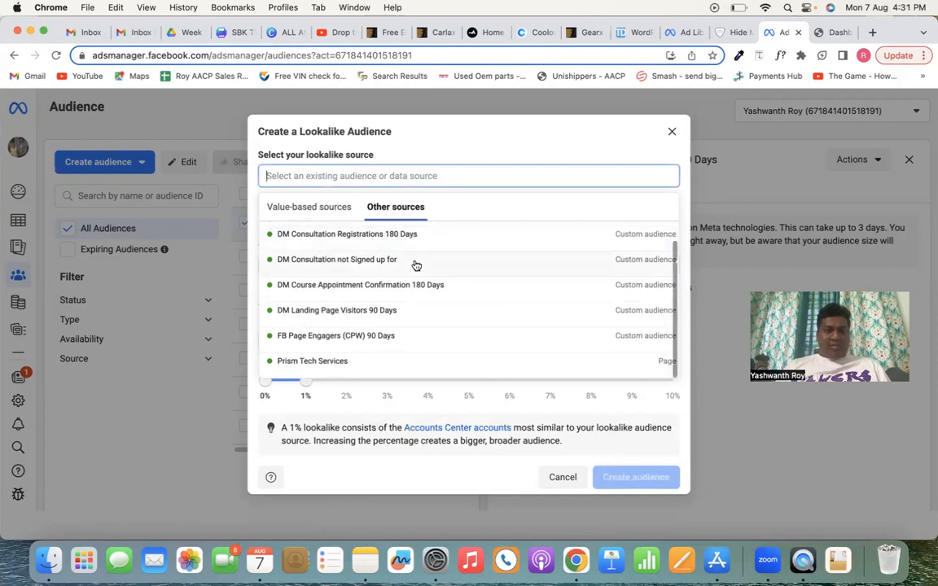
{"action": "scroll", "coordinate": [415, 264], "scroll_direction": "up", "scroll_amount": 1}
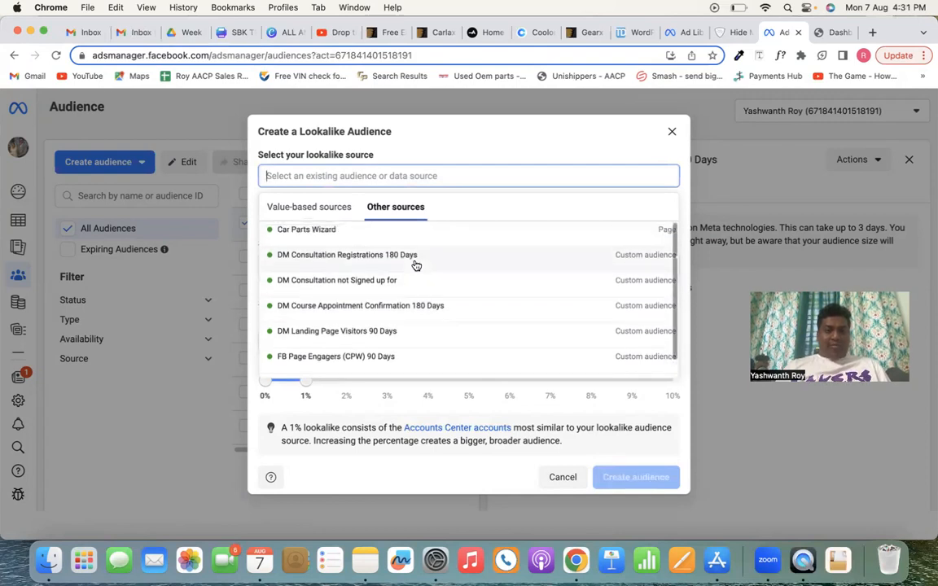
{"action": "scroll", "coordinate": [416, 265], "scroll_direction": "down", "scroll_amount": 1}
{"action": "scroll", "coordinate": [415, 265], "scroll_direction": "up", "scroll_amount": 1}
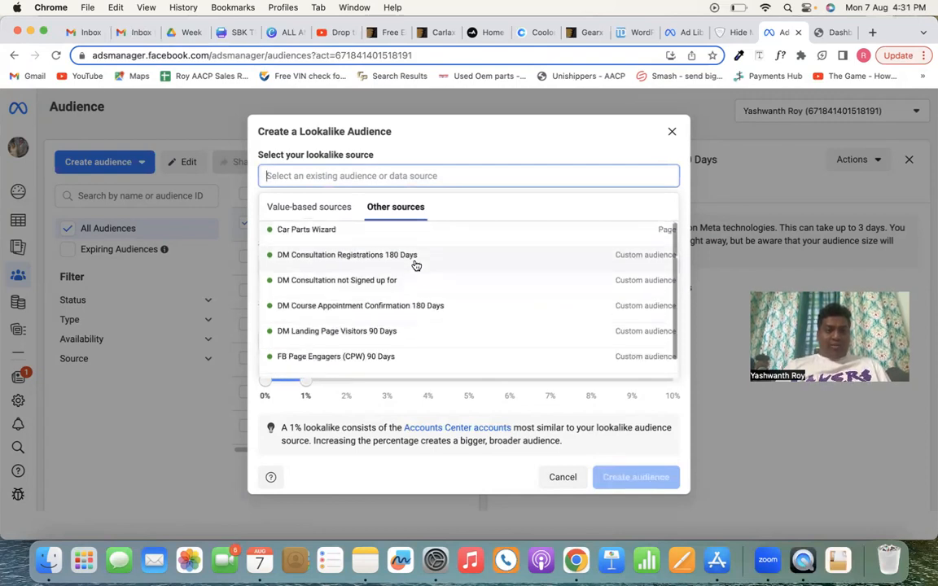
{"action": "left_click", "coordinate": [411, 311]}
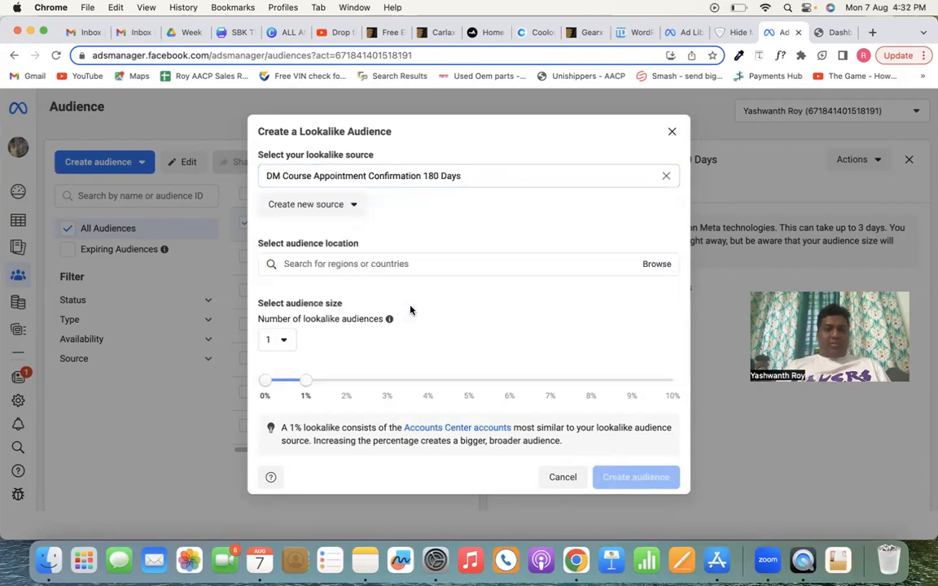
- Set the lookalike audience's location to India
{"action": "left_click", "coordinate": [410, 263]}
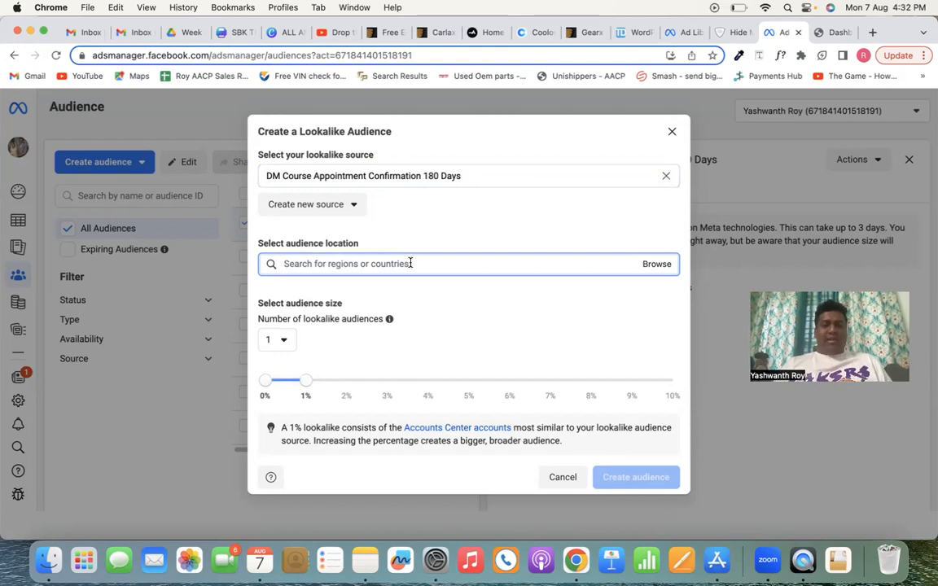
{"action": "type", "text": "indian"}
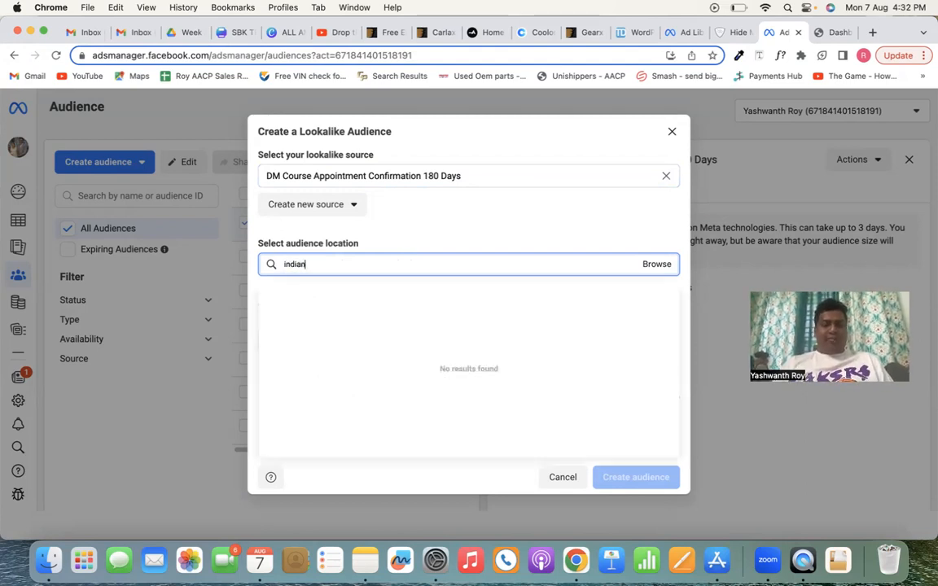
{"action": "key", "text": "BackSpace"}
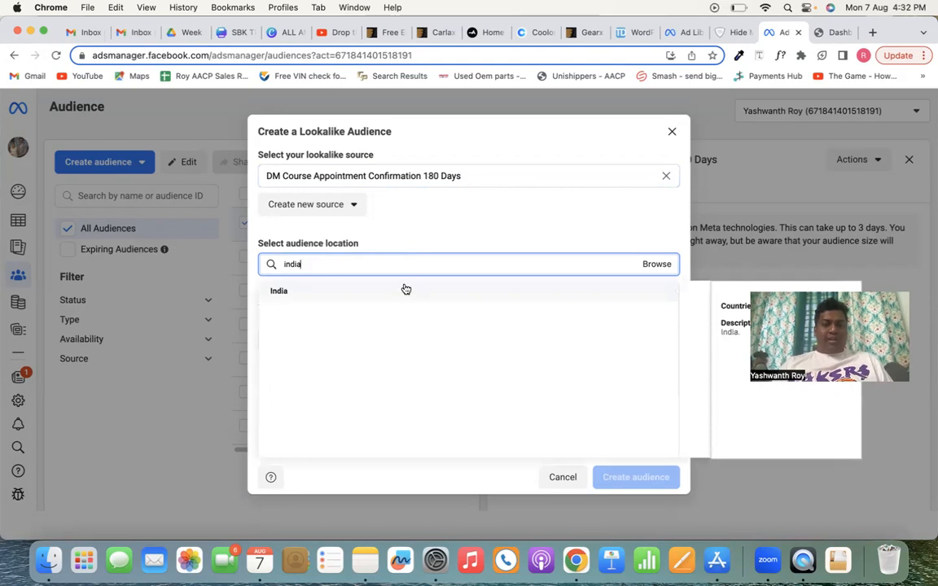
{"action": "left_click", "coordinate": [404, 291]}
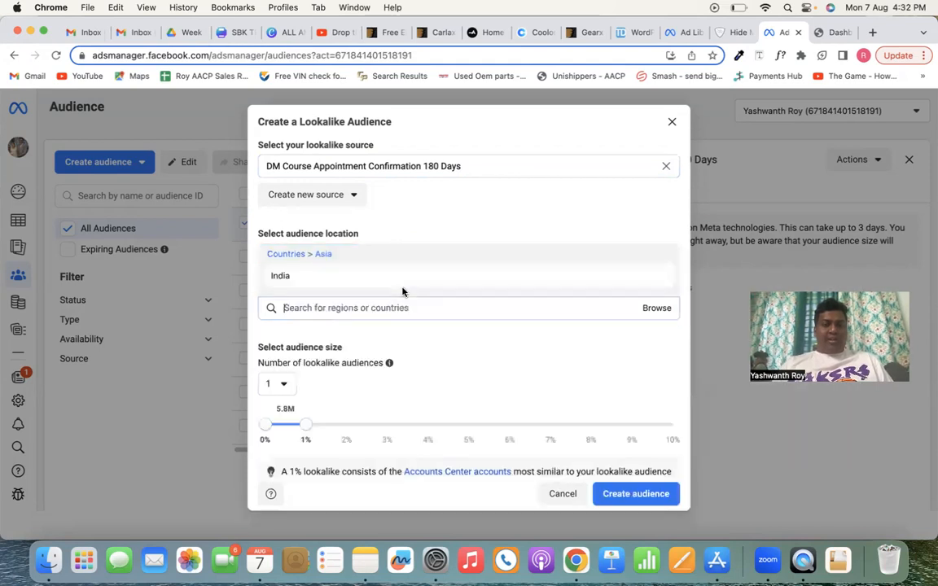
{"action": "left_click", "coordinate": [554, 230]}
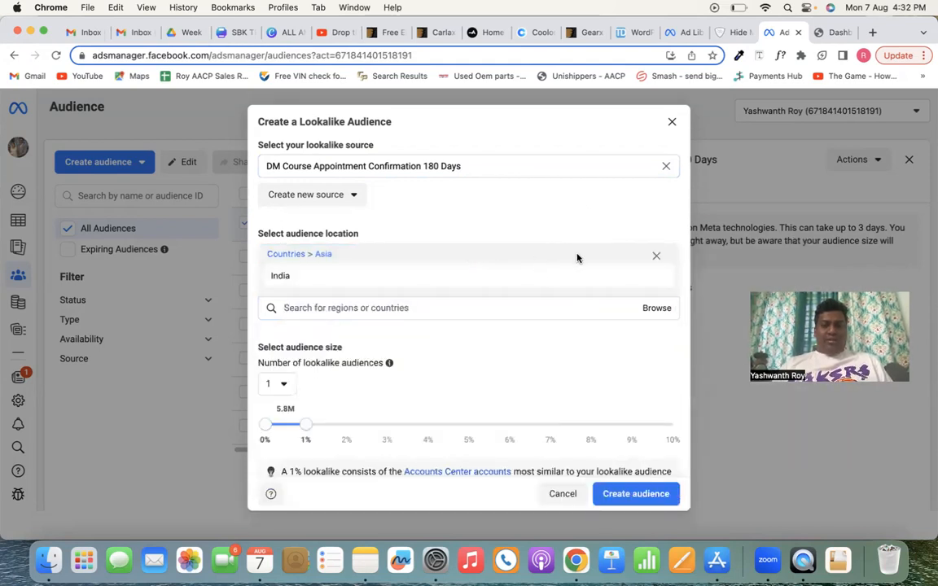
- Create one lookalike audience for India at the 1% audience size
{"action": "scroll", "coordinate": [425, 366], "scroll_direction": "down", "scroll_amount": 2}
{"action": "scroll", "coordinate": [424, 367], "scroll_direction": "down", "scroll_amount": 1}
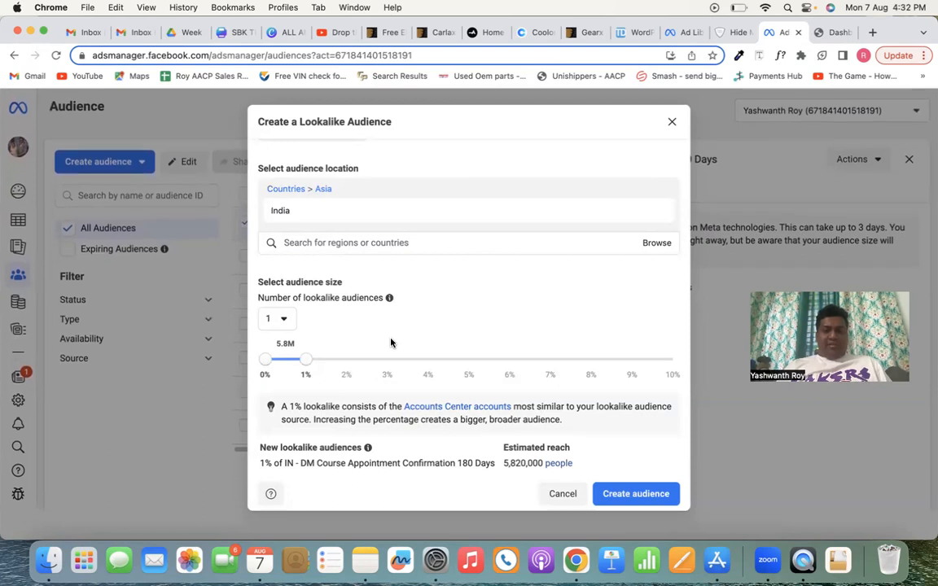
{"action": "left_click", "coordinate": [649, 505]}
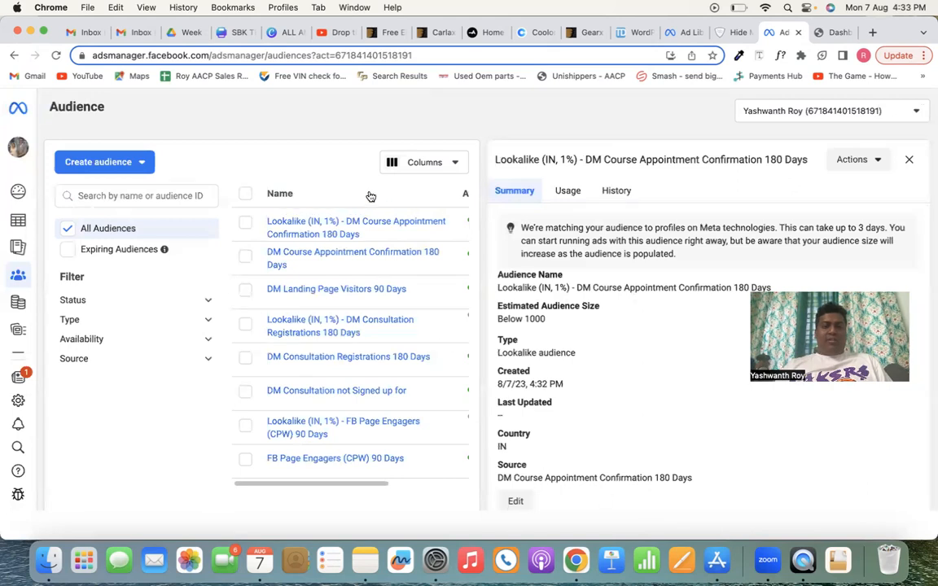
{"action": "mouse_move", "coordinate": [316, 213]}
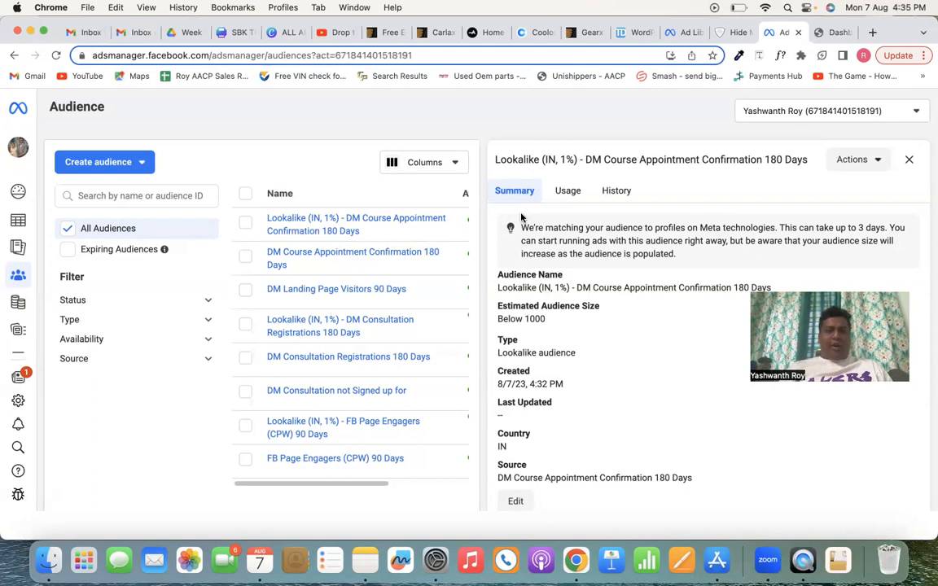
- Reload the full Audiences list and look at the audience types available for creation
{"action": "mouse_move", "coordinate": [10, 241]}
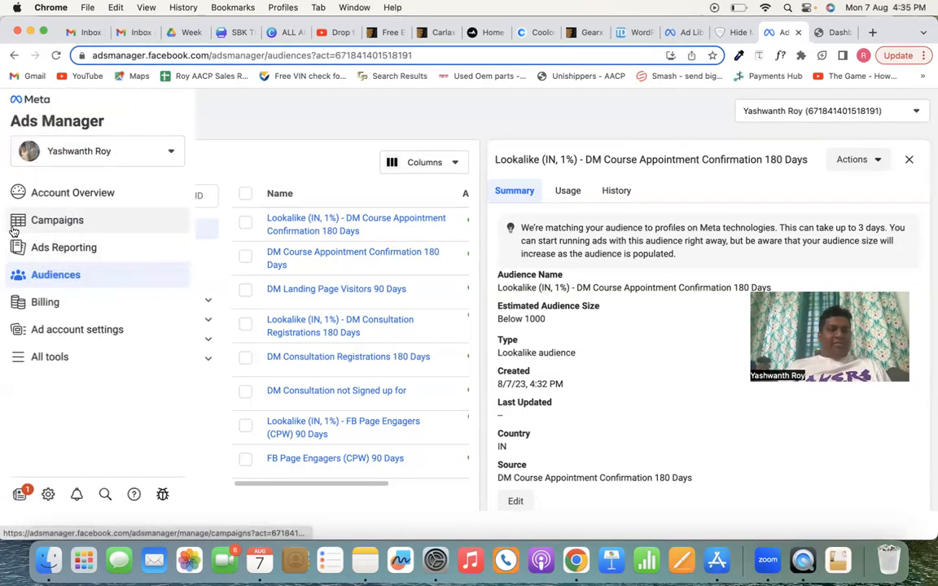
{"action": "left_click", "coordinate": [25, 279]}
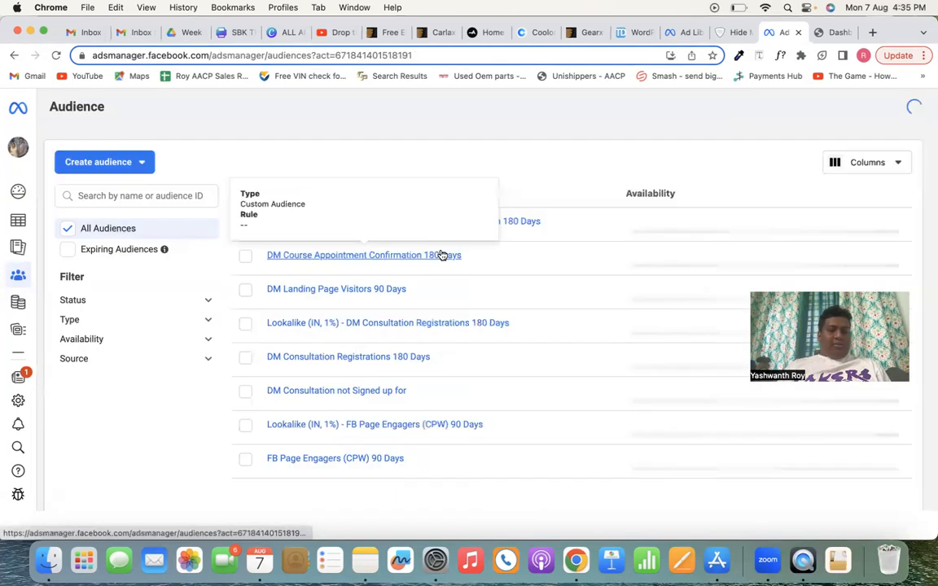
{"action": "left_click", "coordinate": [138, 165]}
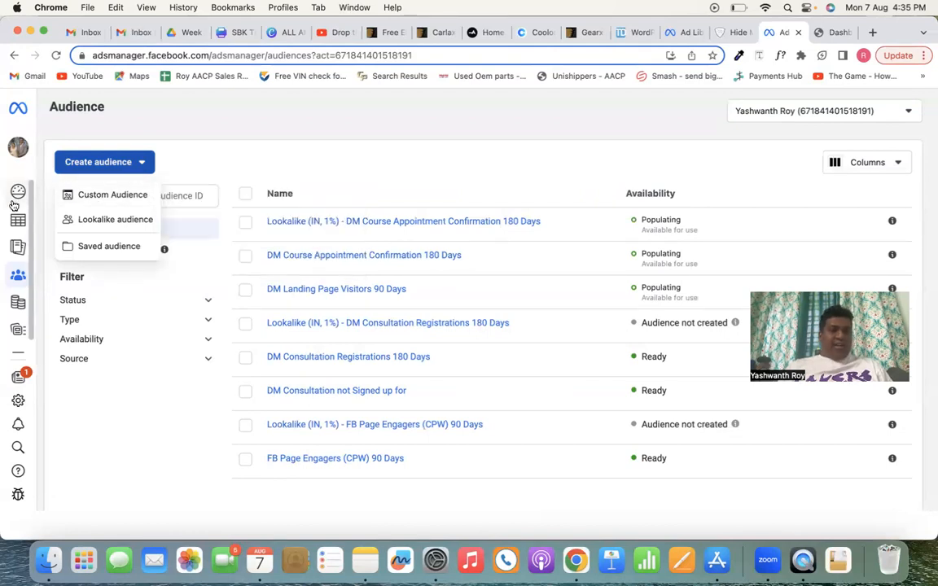
- Switch from Audiences to the Events Manager overview
{"action": "mouse_move", "coordinate": [17, 227]}
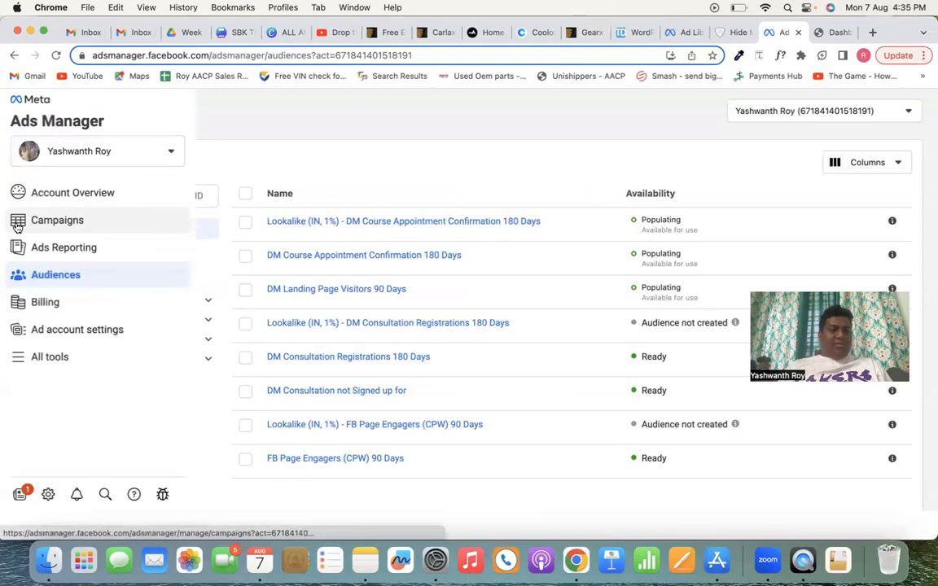
{"action": "left_click", "coordinate": [47, 361]}
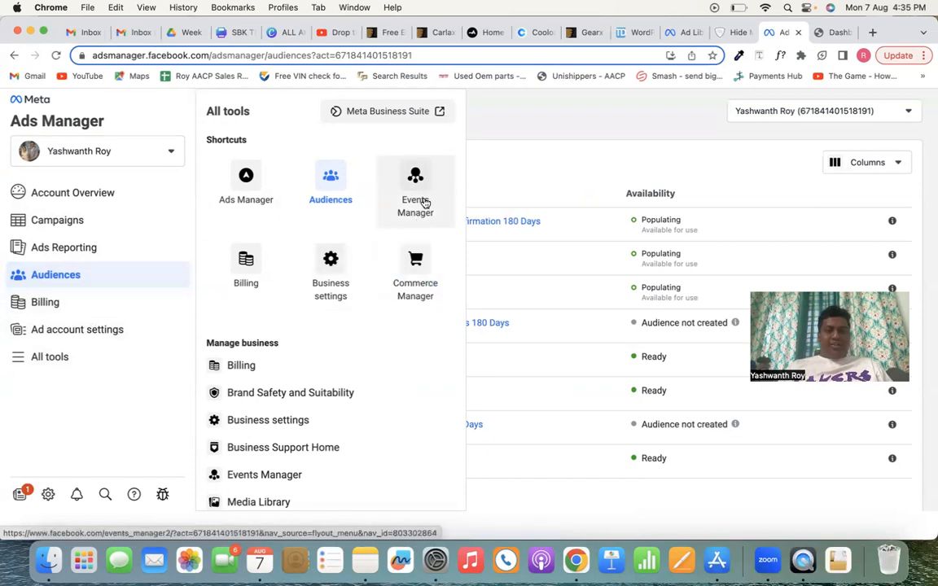
{"action": "left_click", "coordinate": [424, 202]}
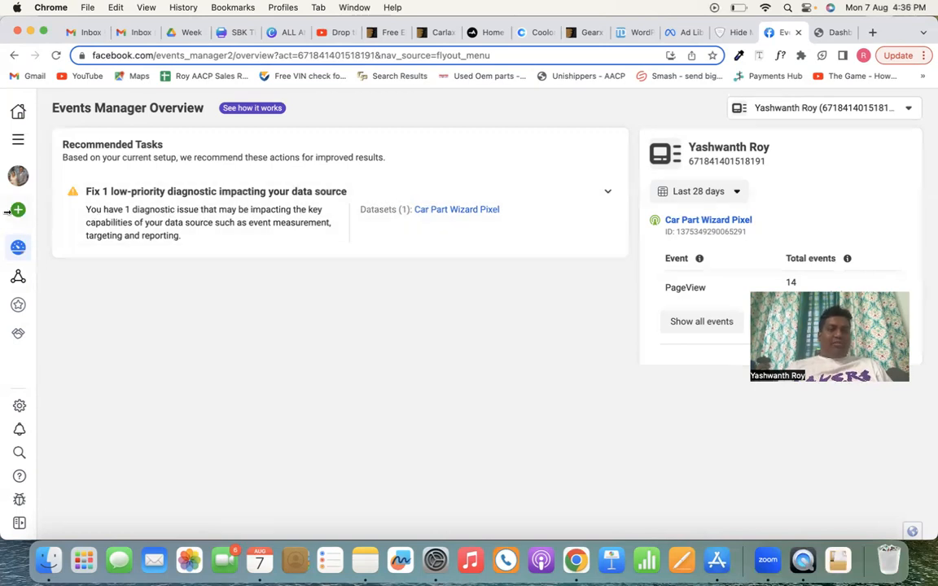
- Check which types of new data source can be connected and leave without connecting one
{"action": "mouse_move", "coordinate": [6, 214]}
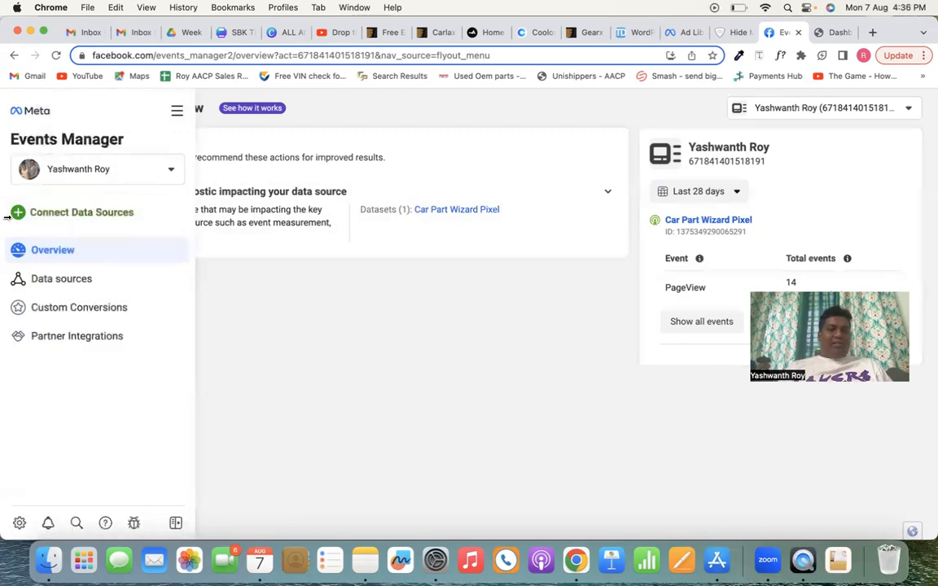
{"action": "left_click", "coordinate": [79, 214]}
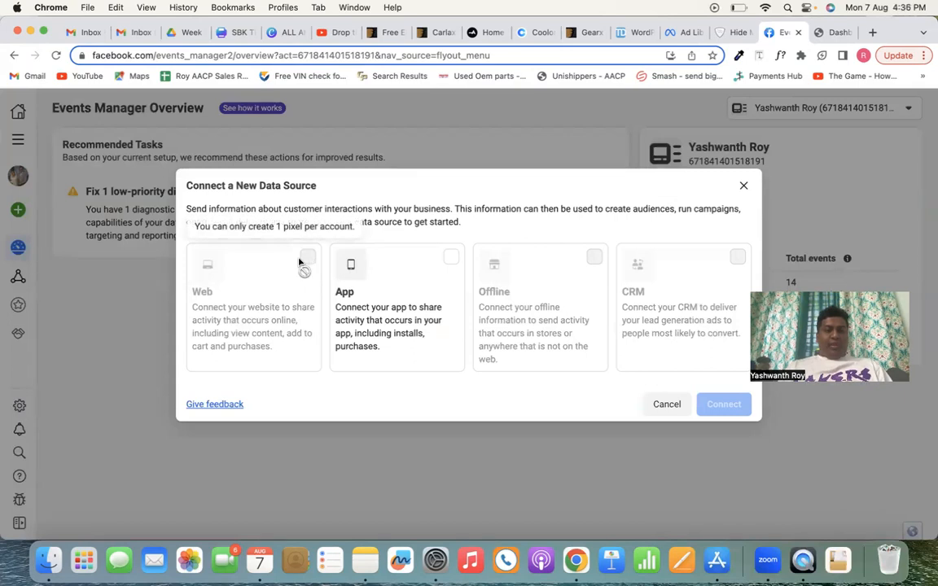
{"action": "left_click", "coordinate": [659, 411]}
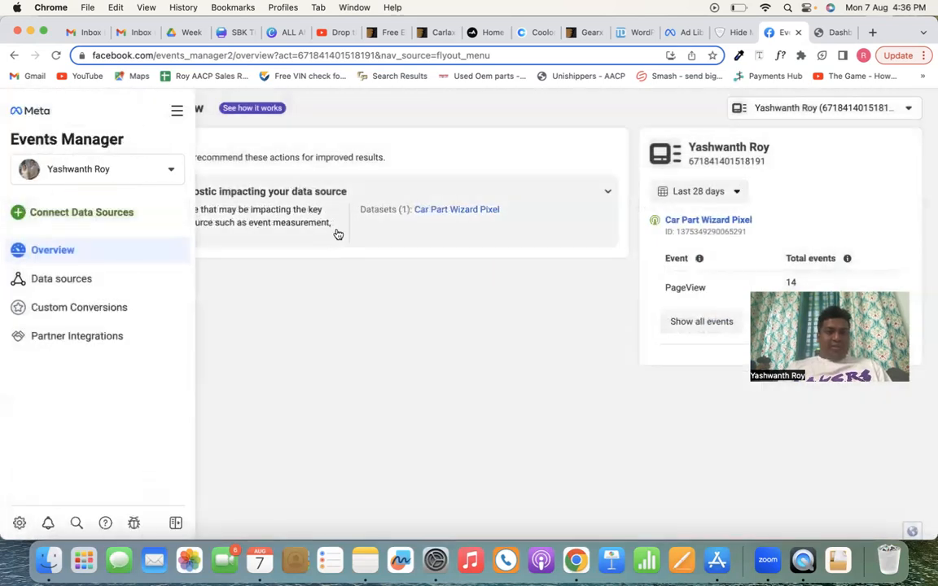
- Examine the details of the recommended task for the low-priority data source diagnostic, leaving it unfixed
{"action": "left_click", "coordinate": [609, 195]}
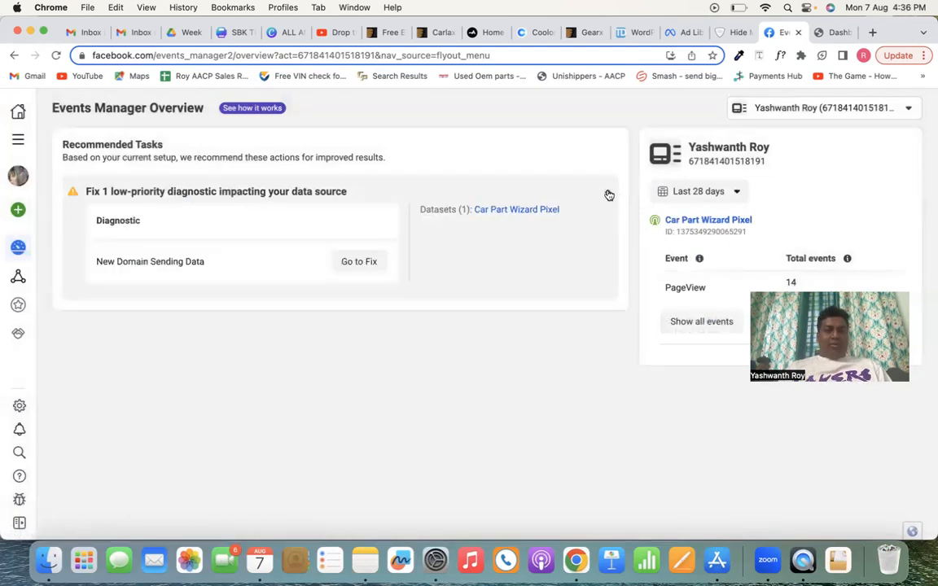
{"action": "left_click", "coordinate": [608, 195]}
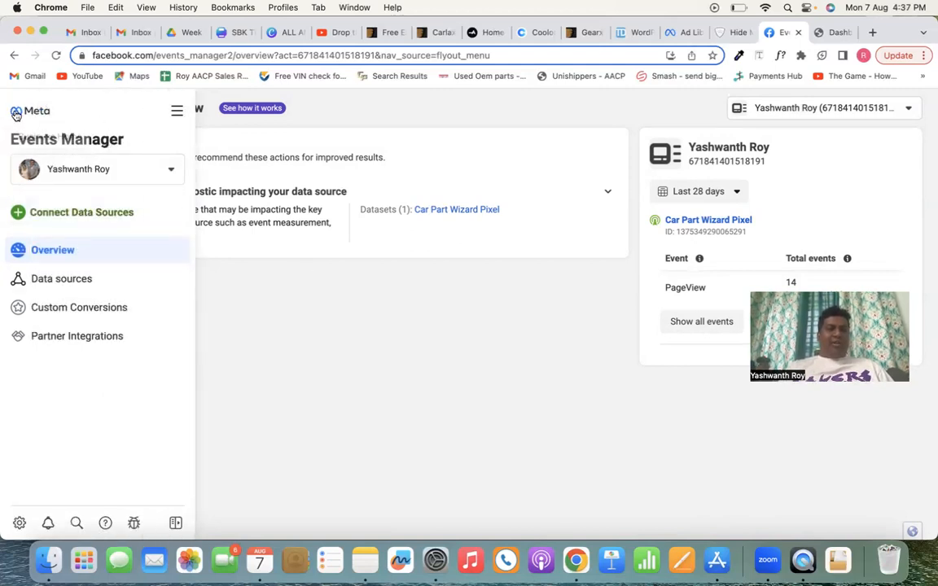
{"action": "left_click", "coordinate": [15, 114]}
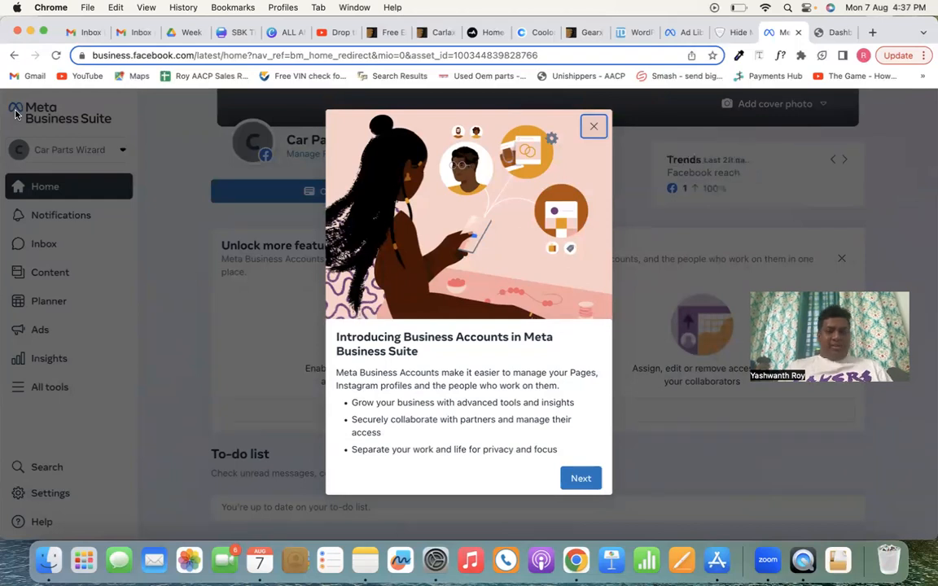
{"action": "left_click", "coordinate": [594, 126]}
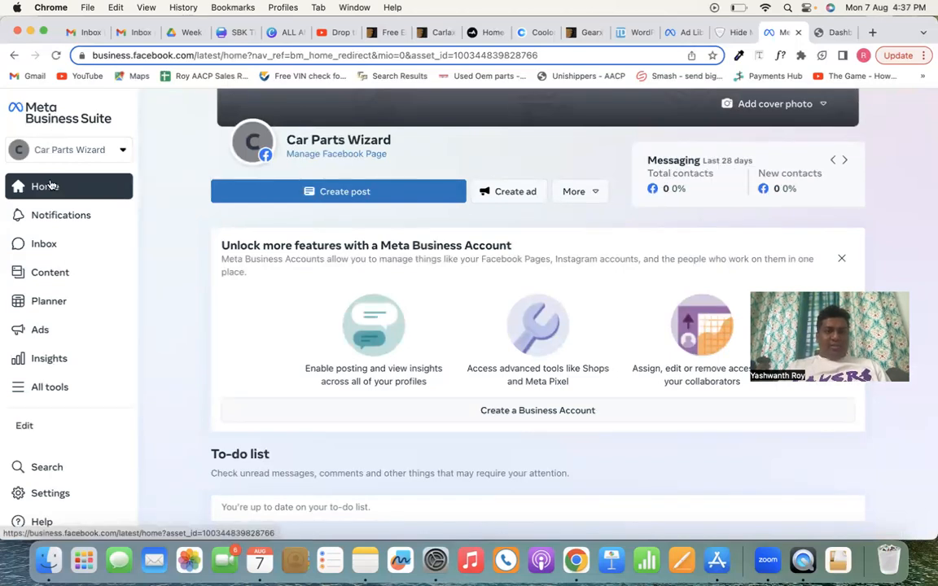
{"action": "left_click", "coordinate": [51, 186]}
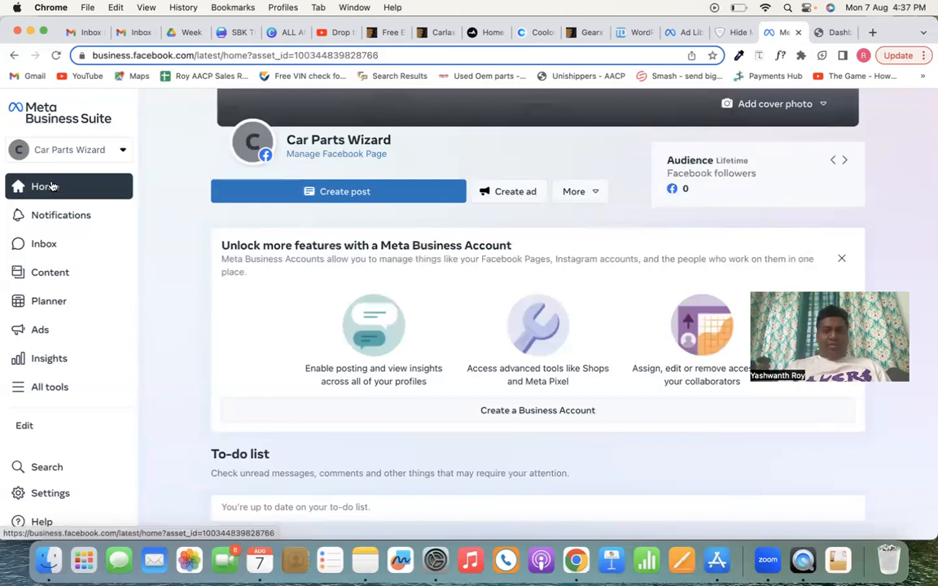
{"action": "left_click", "coordinate": [4, 59]}
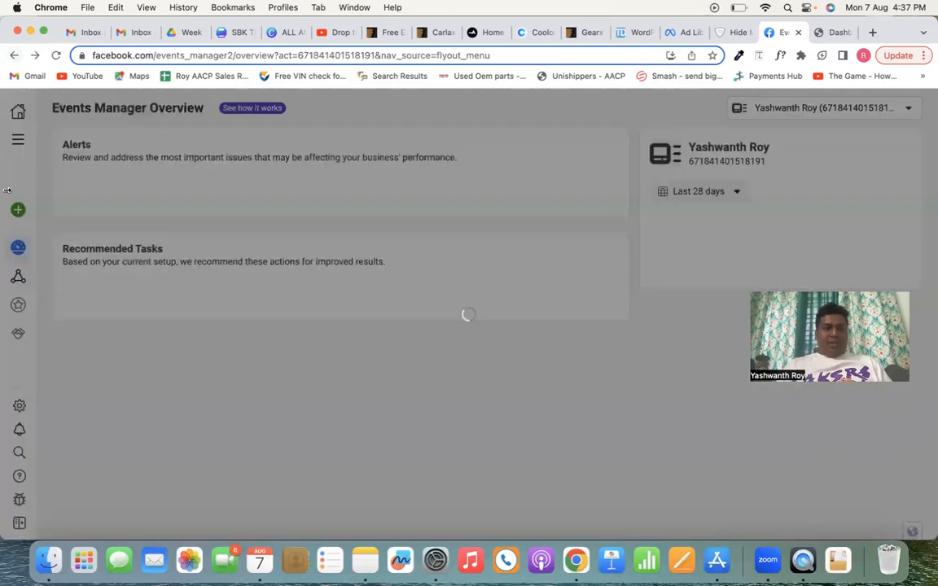
- Switch from Events Manager to the Ads Manager campaigns list and dismiss the payment method notice
{"action": "mouse_move", "coordinate": [15, 272]}
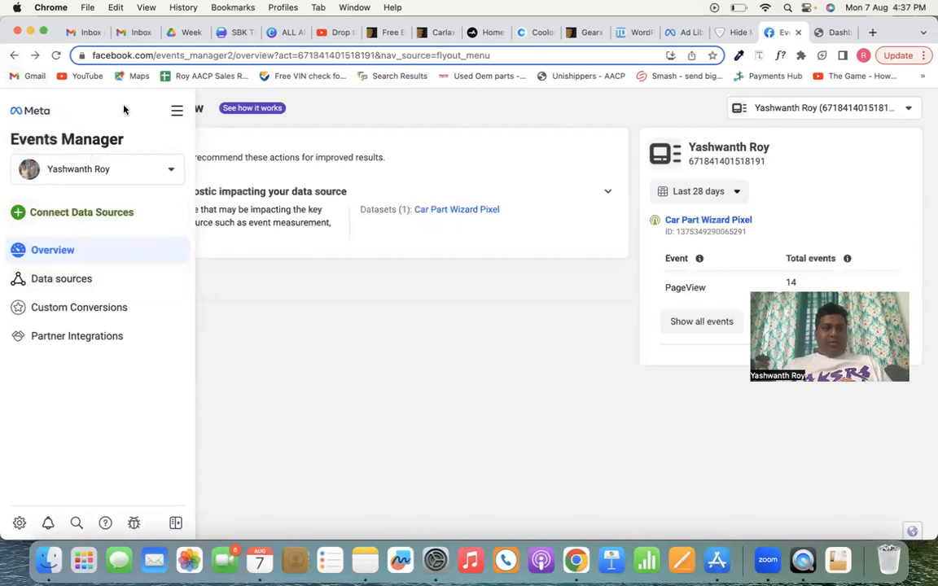
{"action": "left_click", "coordinate": [177, 110]}
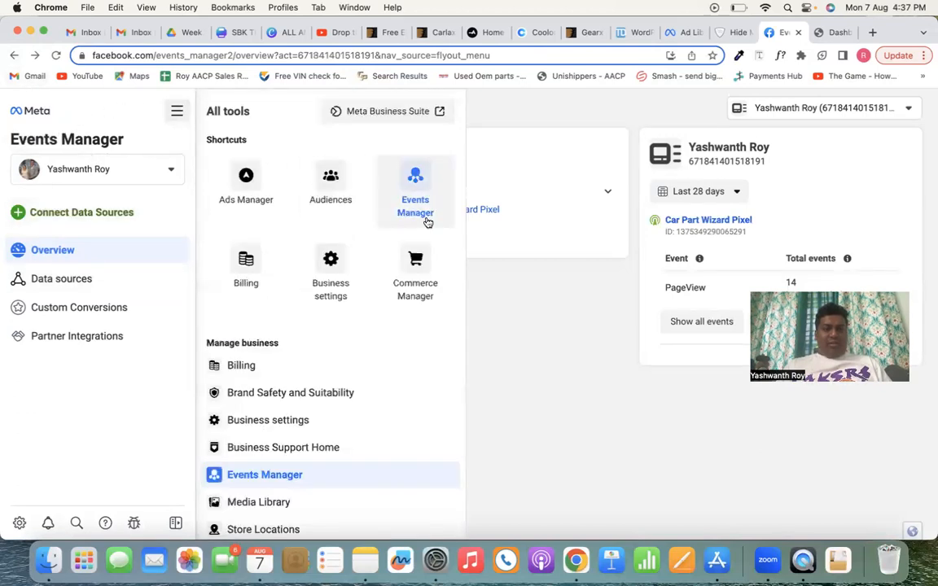
{"action": "left_click", "coordinate": [262, 183]}
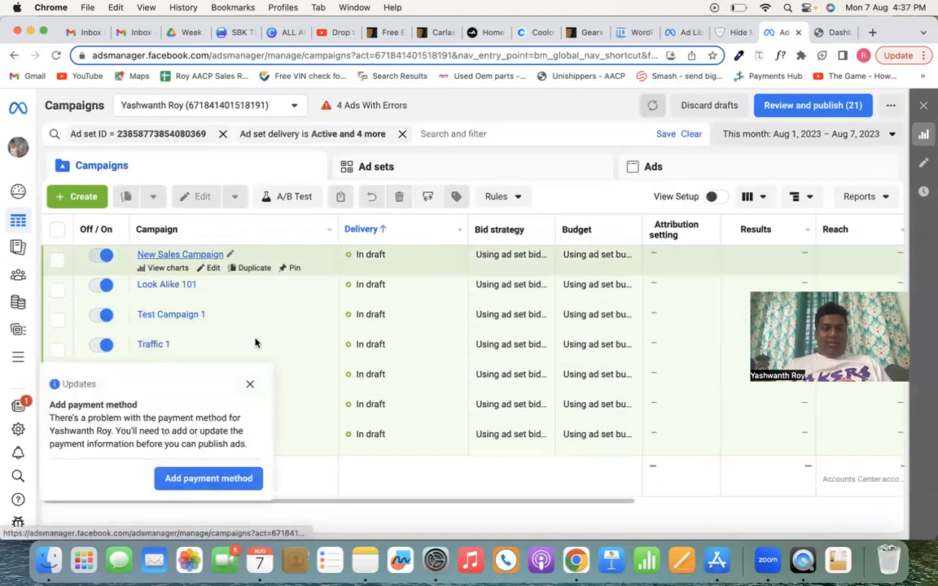
{"action": "left_click", "coordinate": [250, 385]}
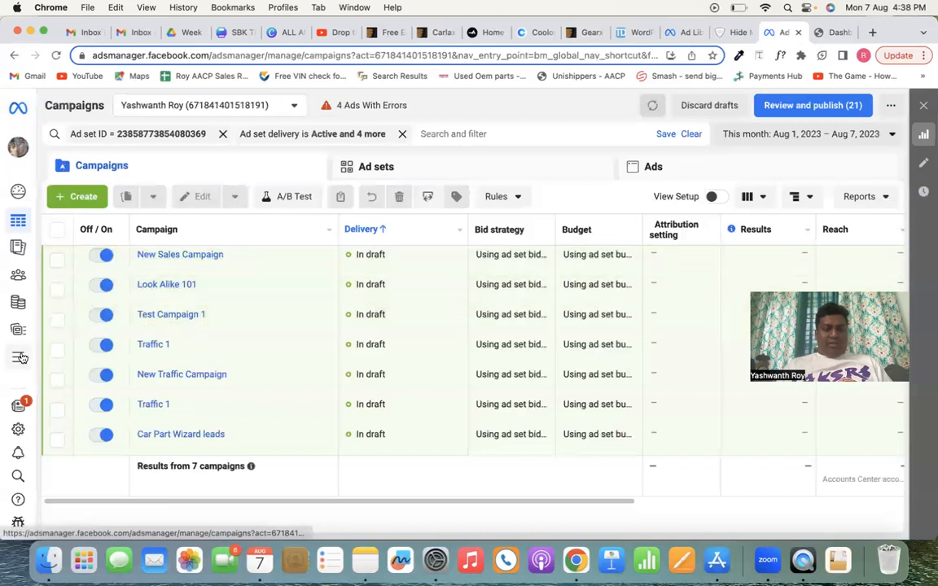
- Switch from the campaigns list to the Audiences tool
{"action": "mouse_move", "coordinate": [15, 318]}
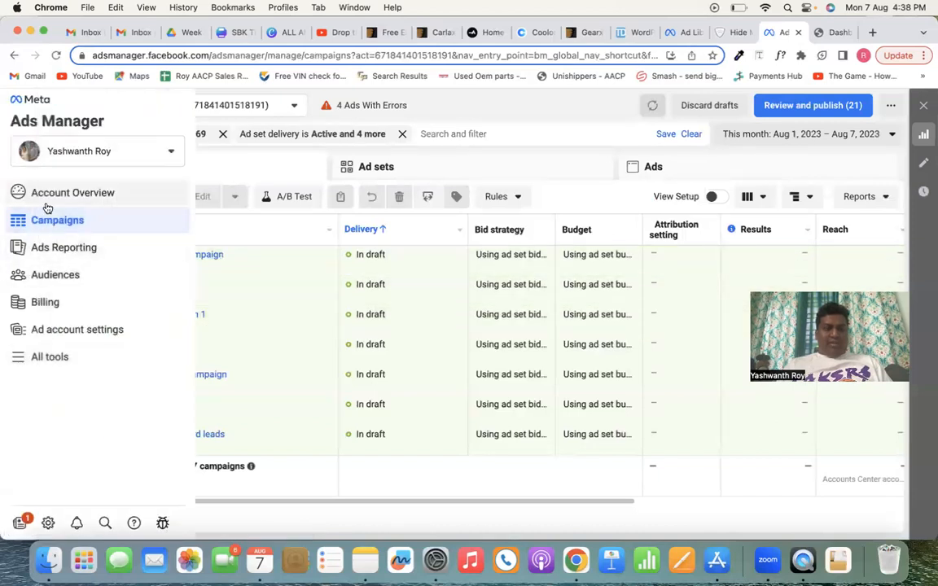
{"action": "left_click", "coordinate": [48, 361]}
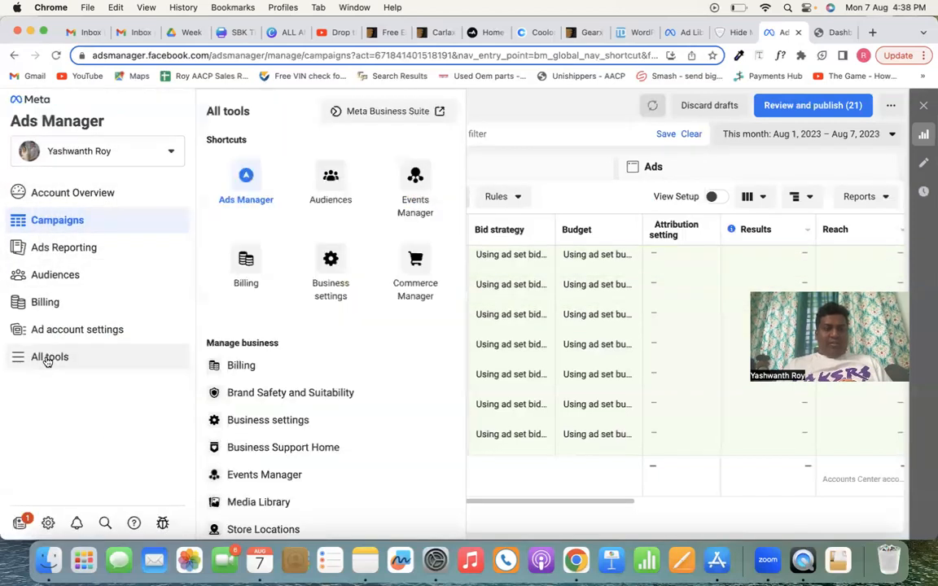
{"action": "left_click", "coordinate": [327, 181]}
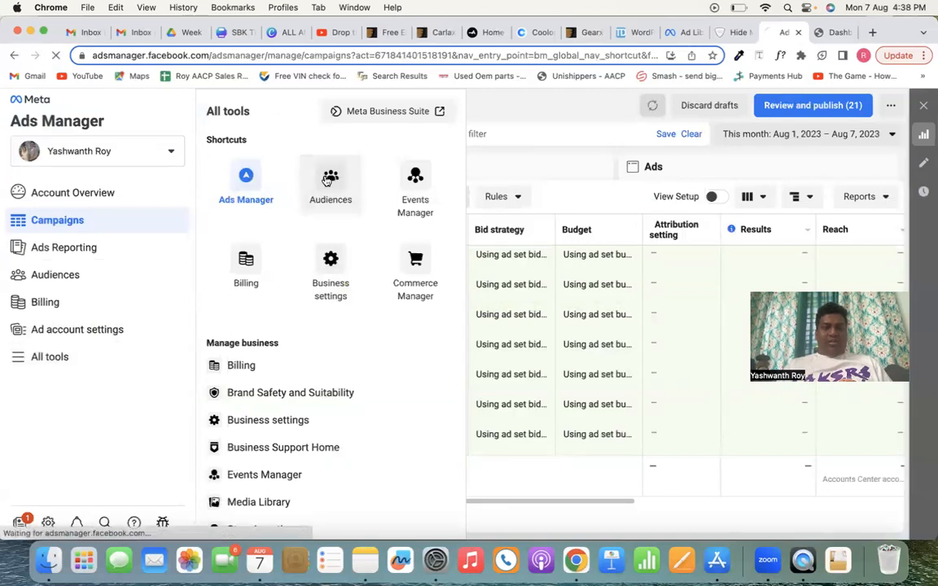